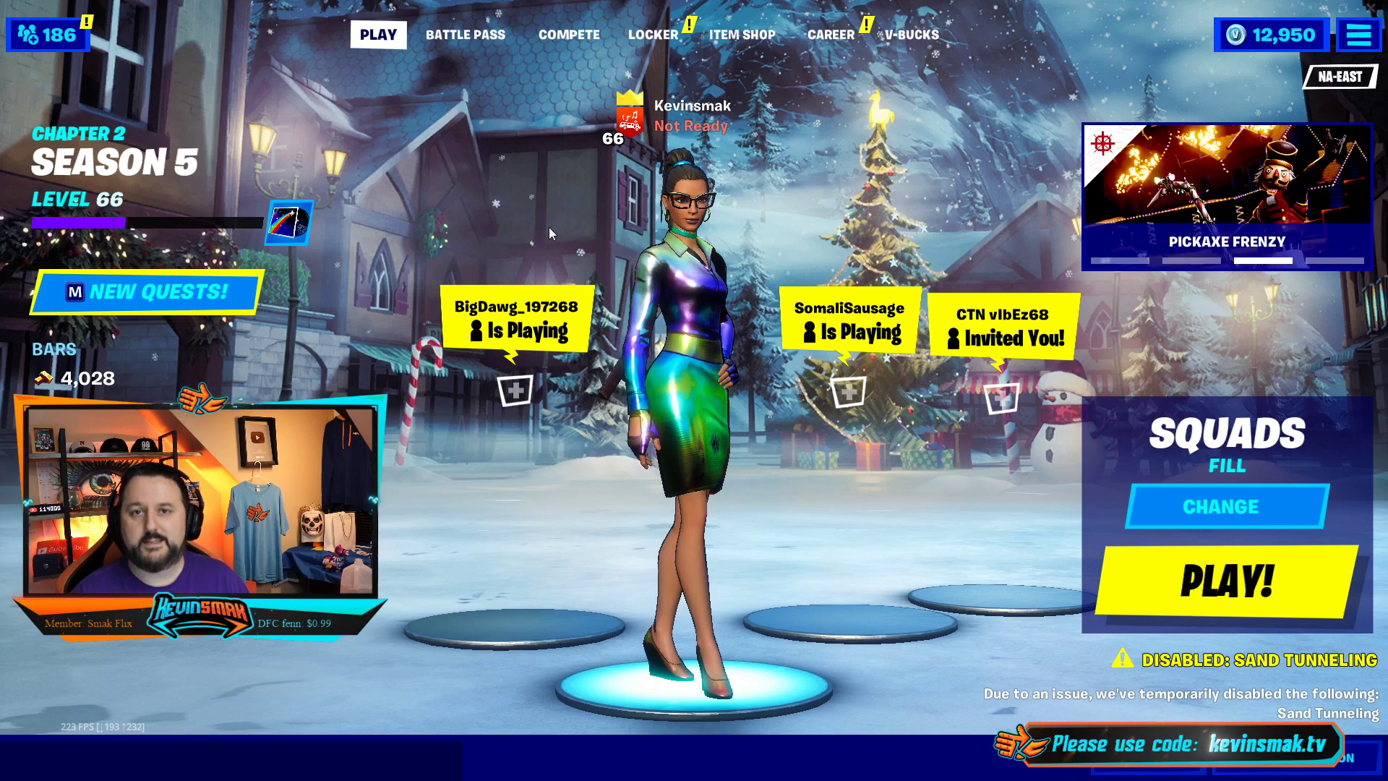
Step: In the Audio settings, set Sound Quality to LOW, apply, and go back to the lobby
click(1360, 36)
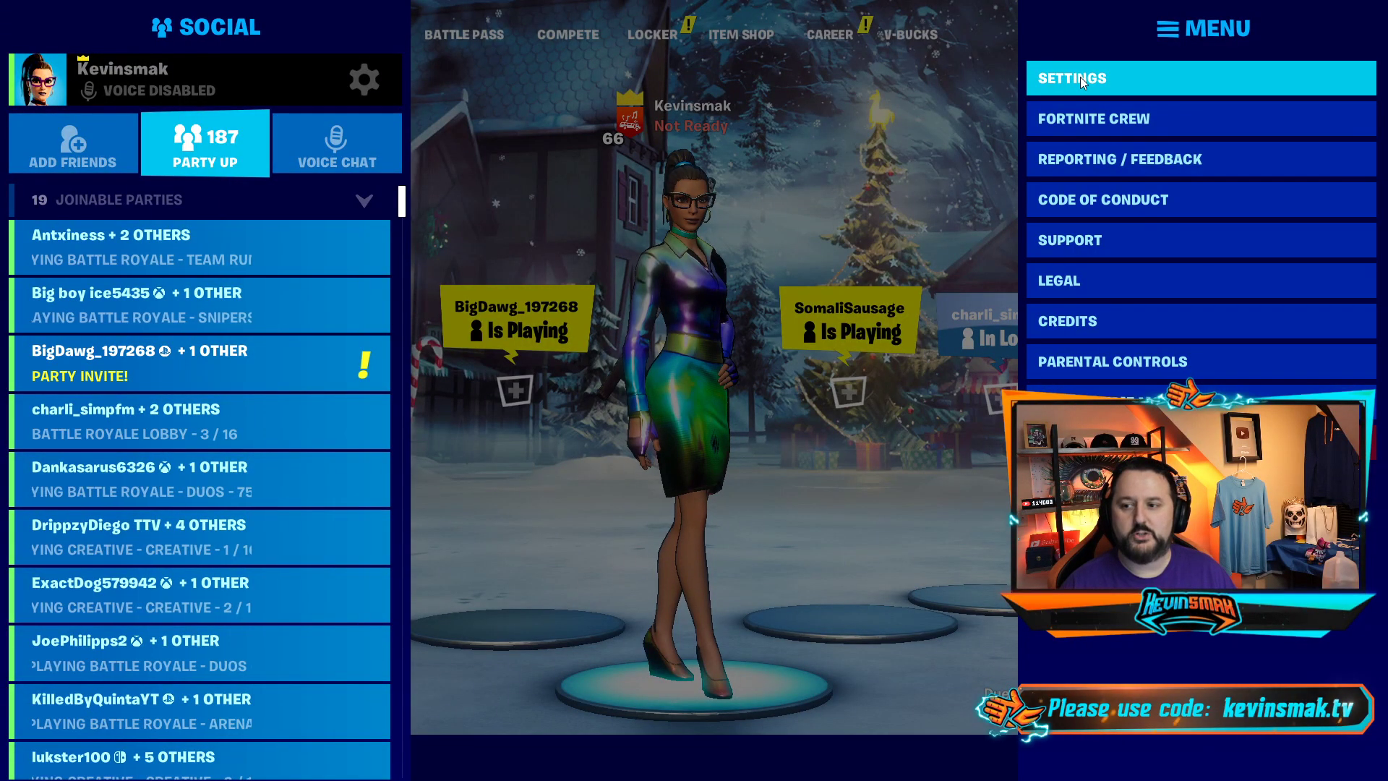
click(1080, 76)
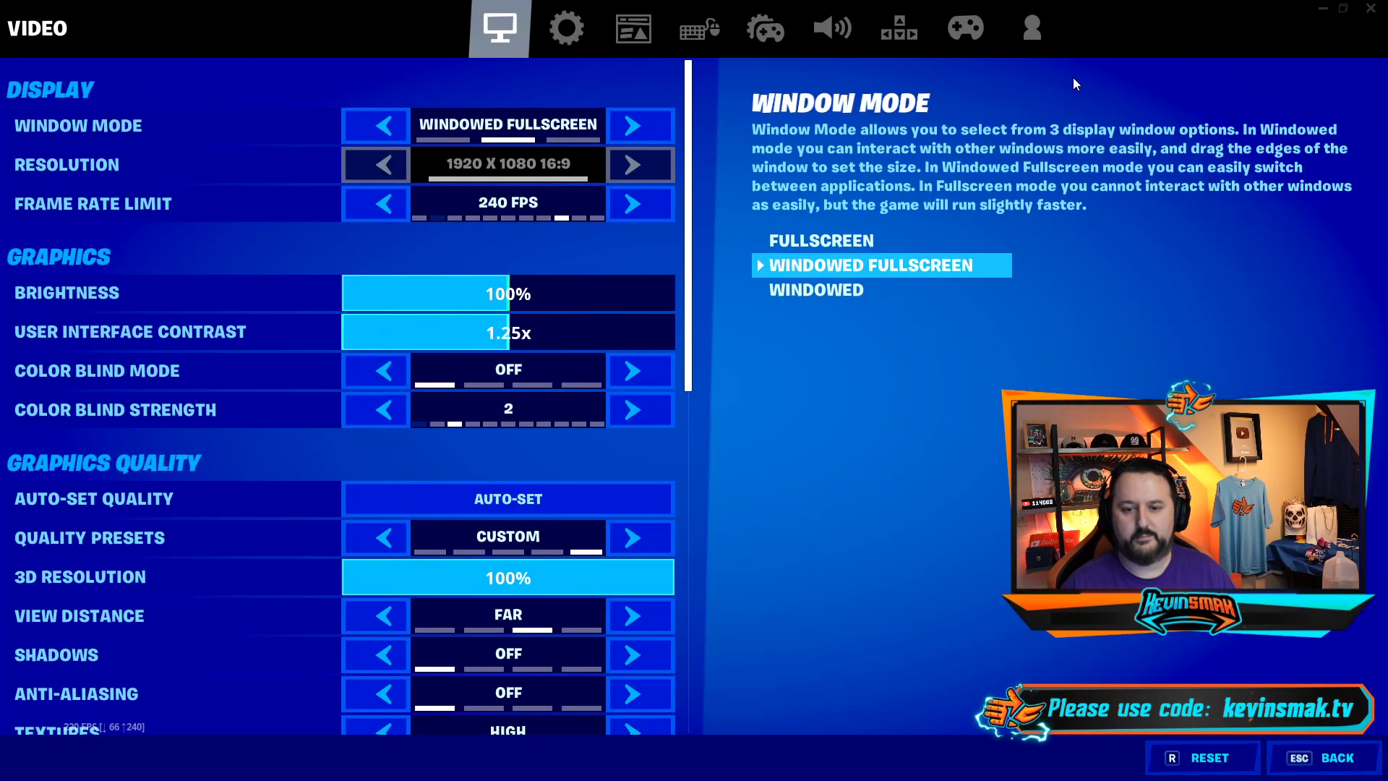
click(832, 28)
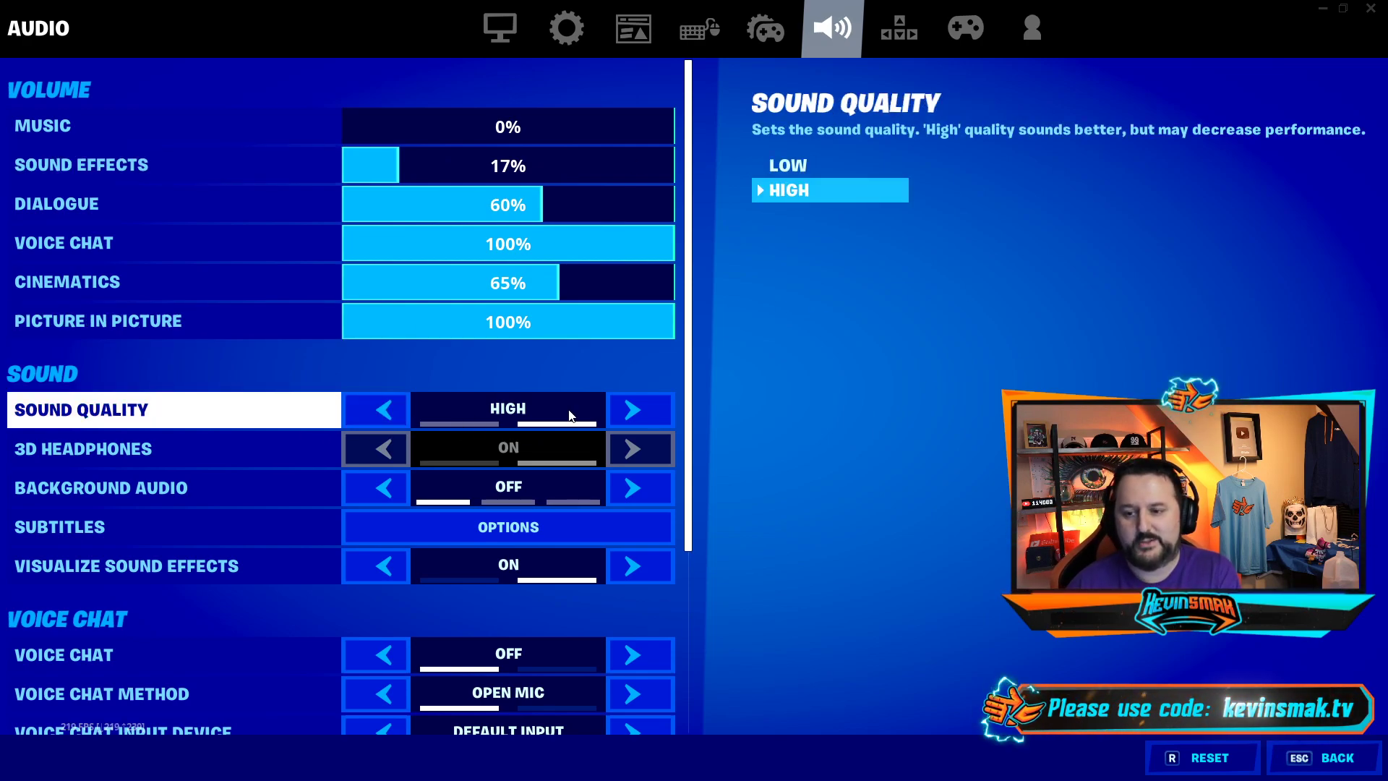
click(533, 408)
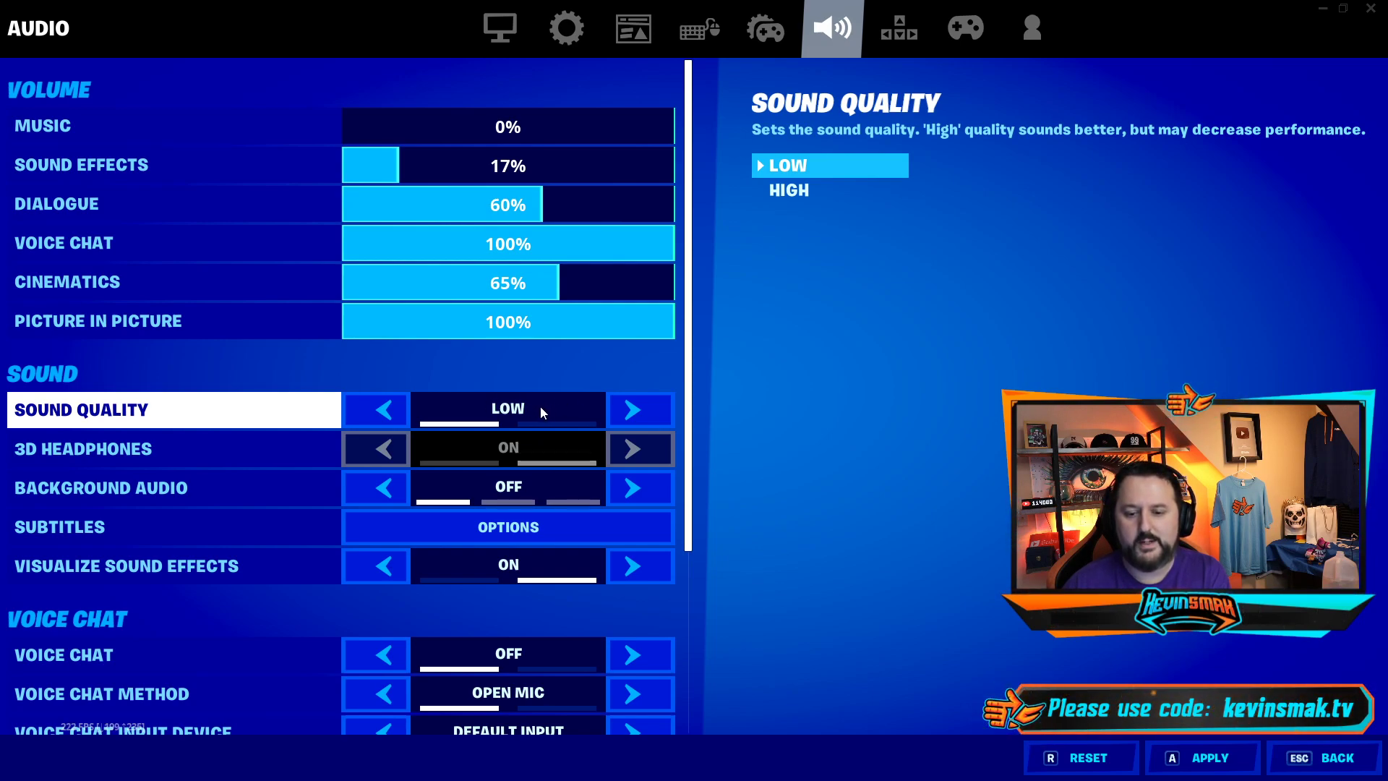
click(634, 408)
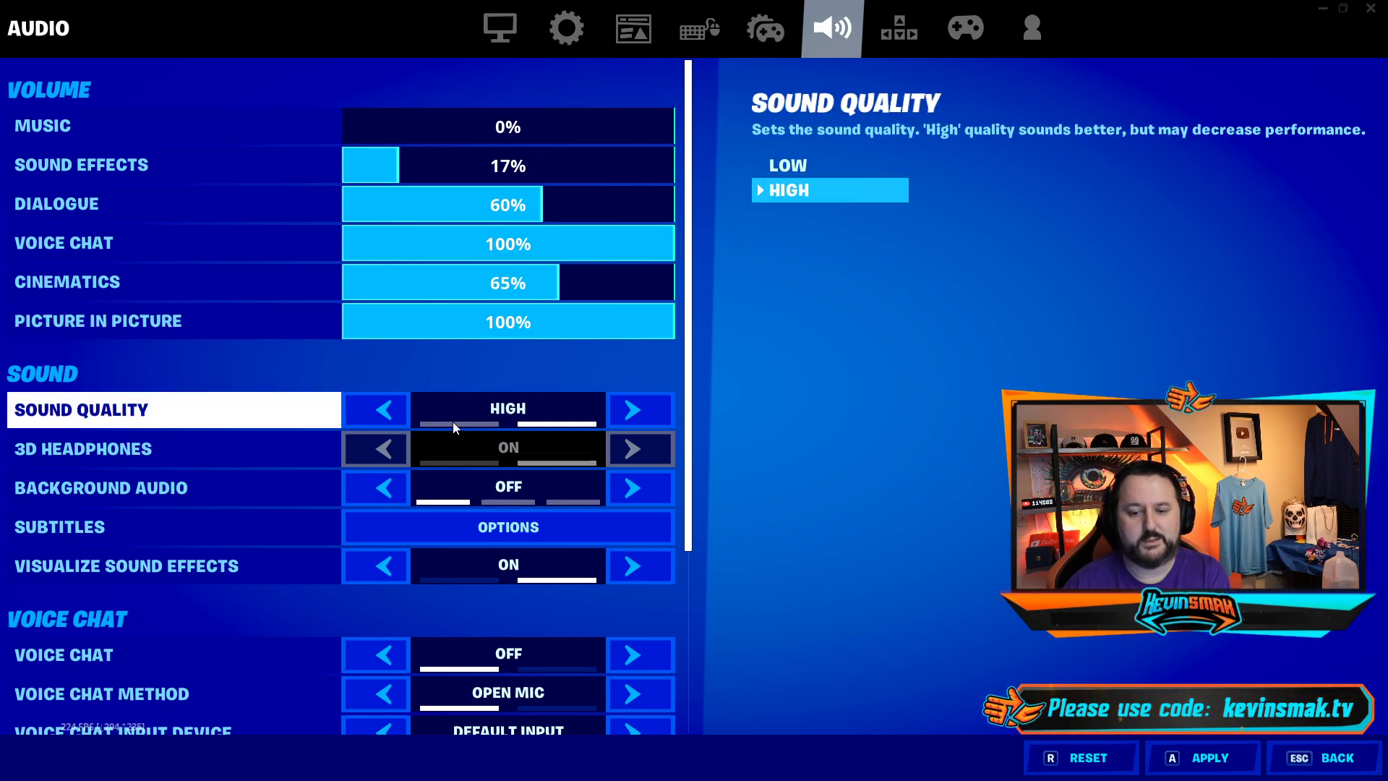
click(427, 421)
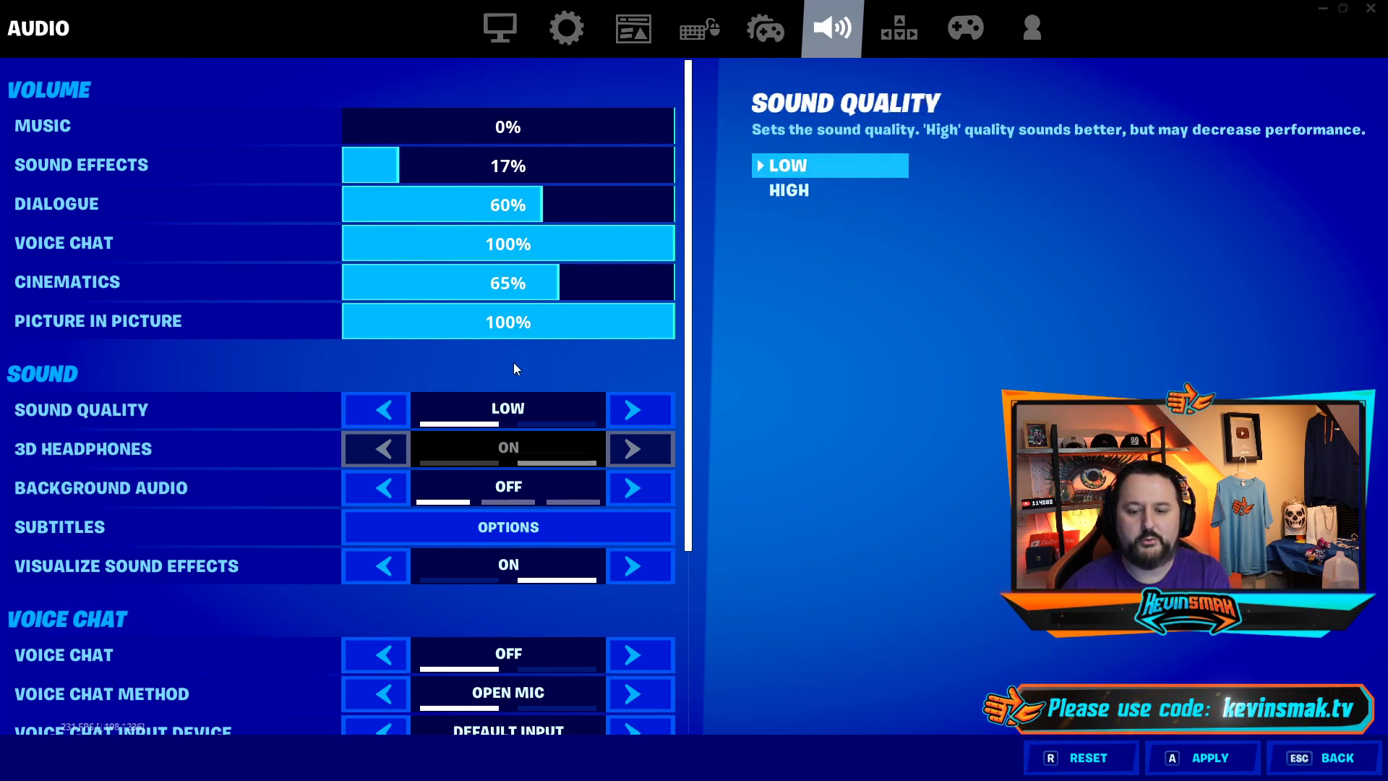
click(1206, 758)
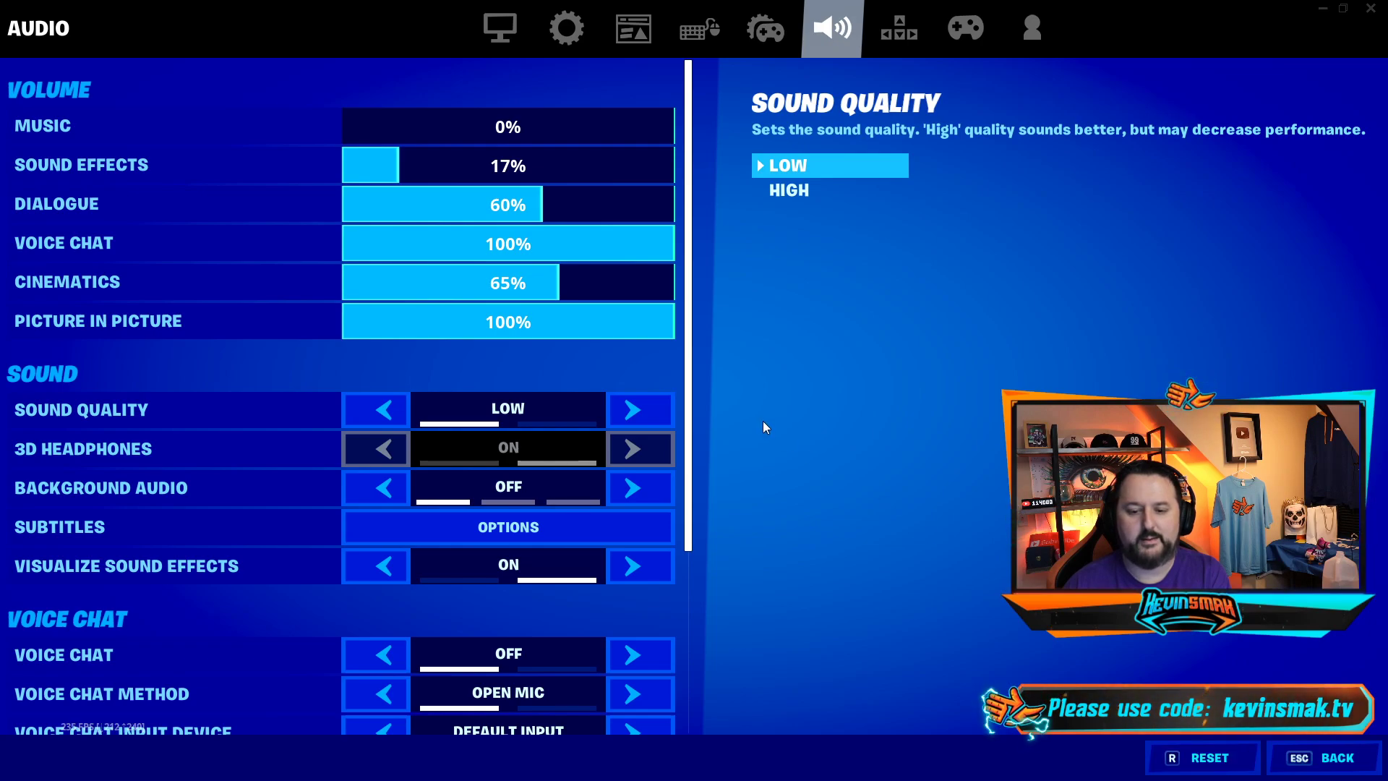
click(1322, 758)
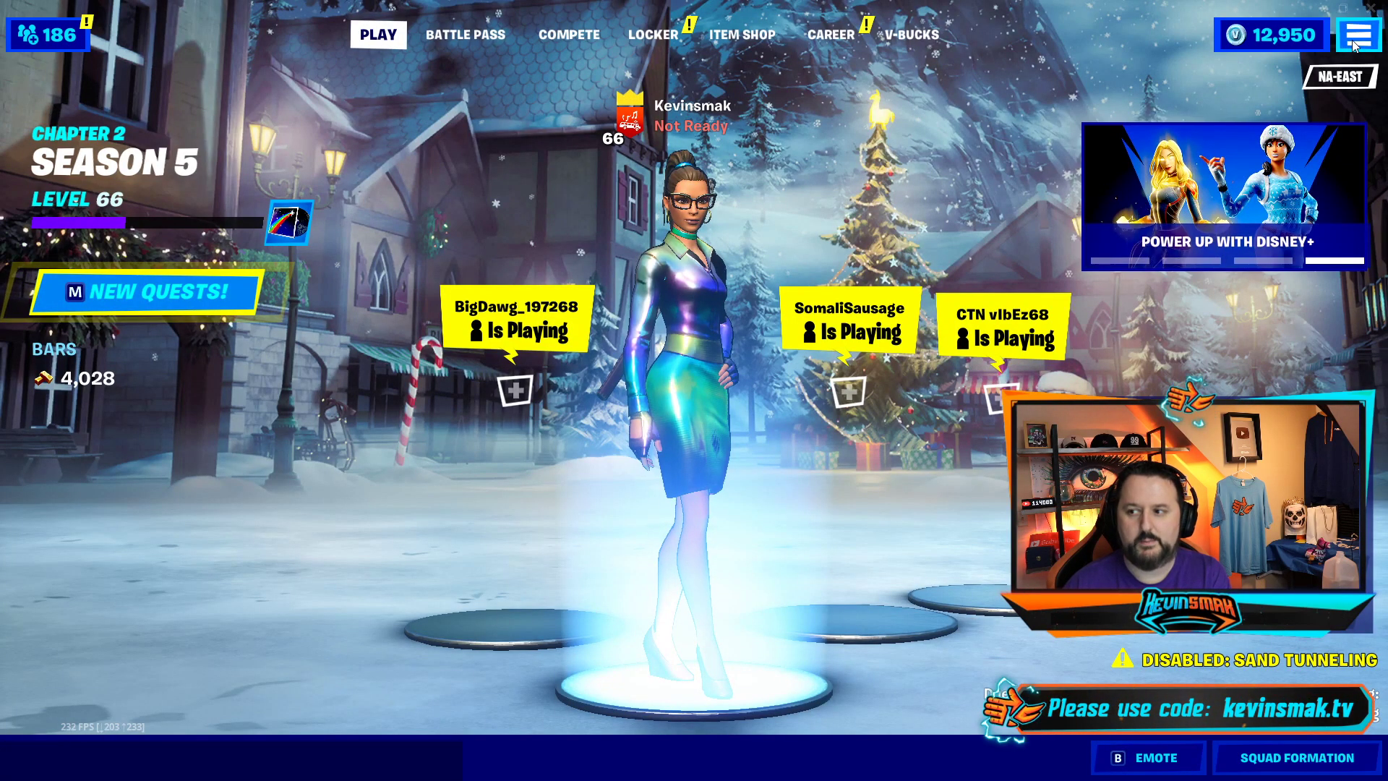
click(1363, 32)
click(1194, 74)
click(810, 28)
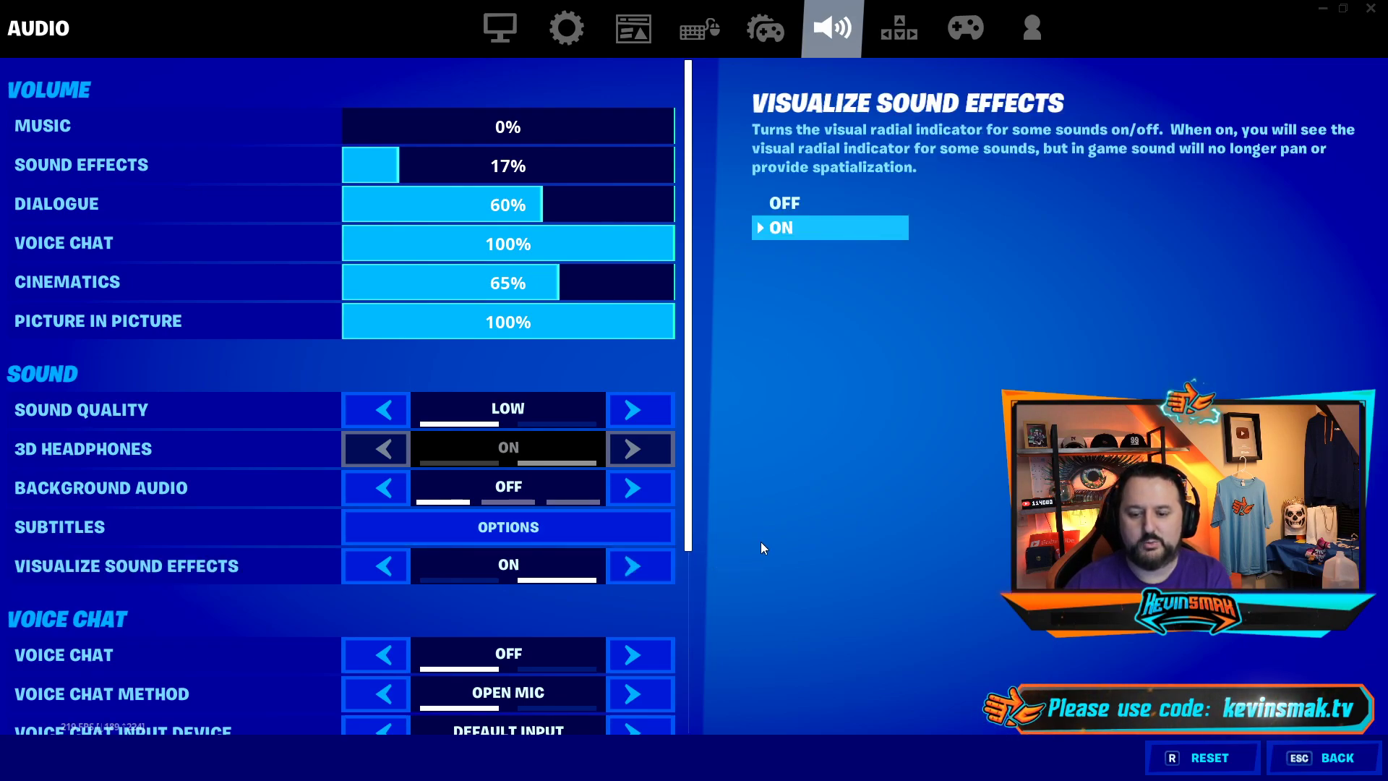
click(1293, 757)
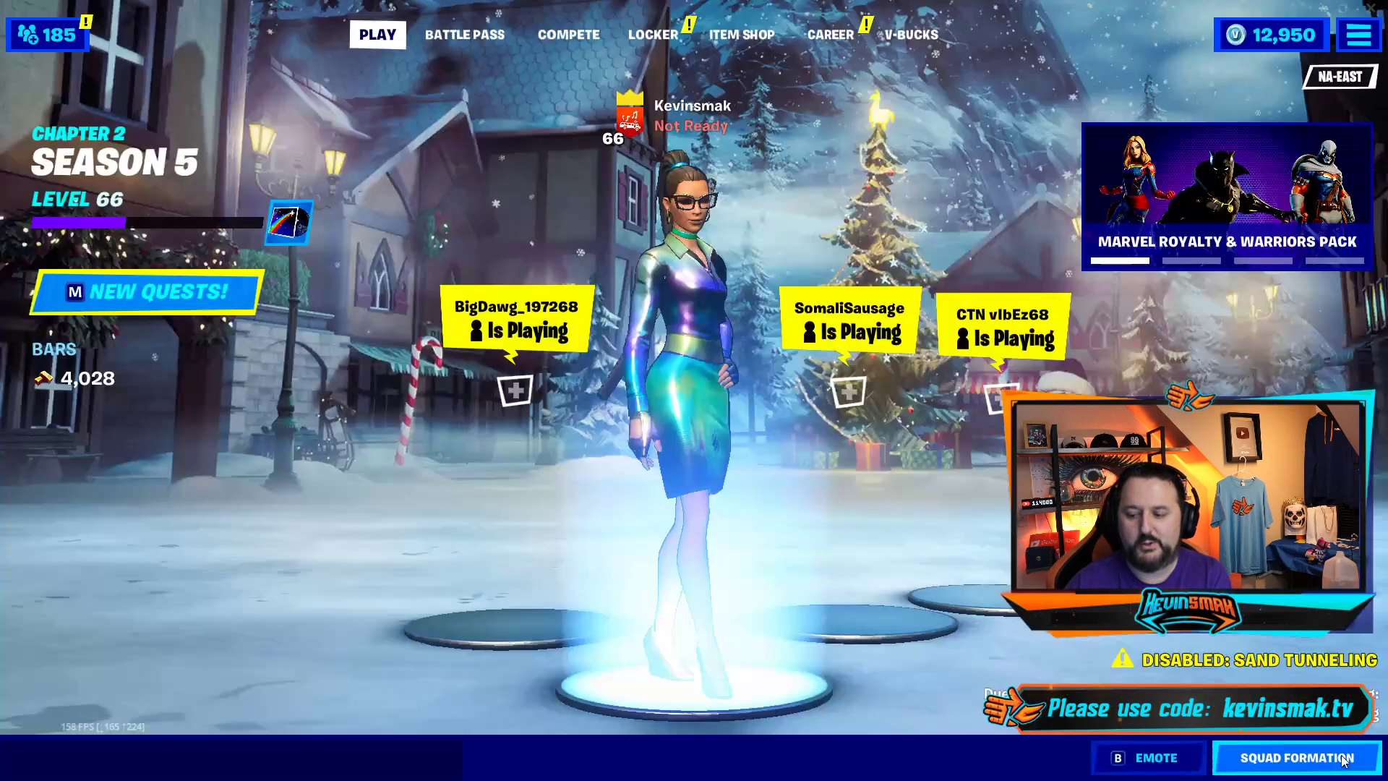
Step: Minimize Fortnite and open Task Manager's Details tab sorted by highest CPU usage first
click(1323, 11)
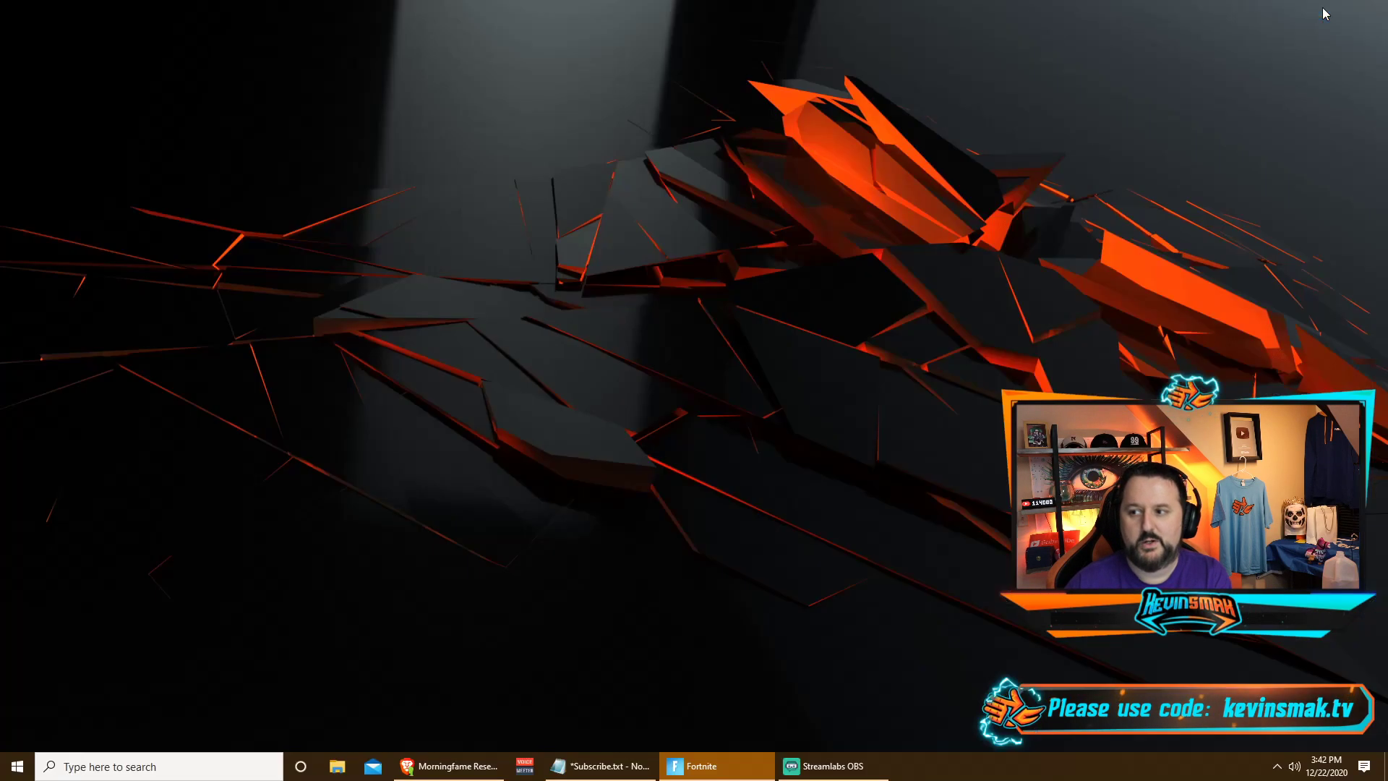
right_click(957, 771)
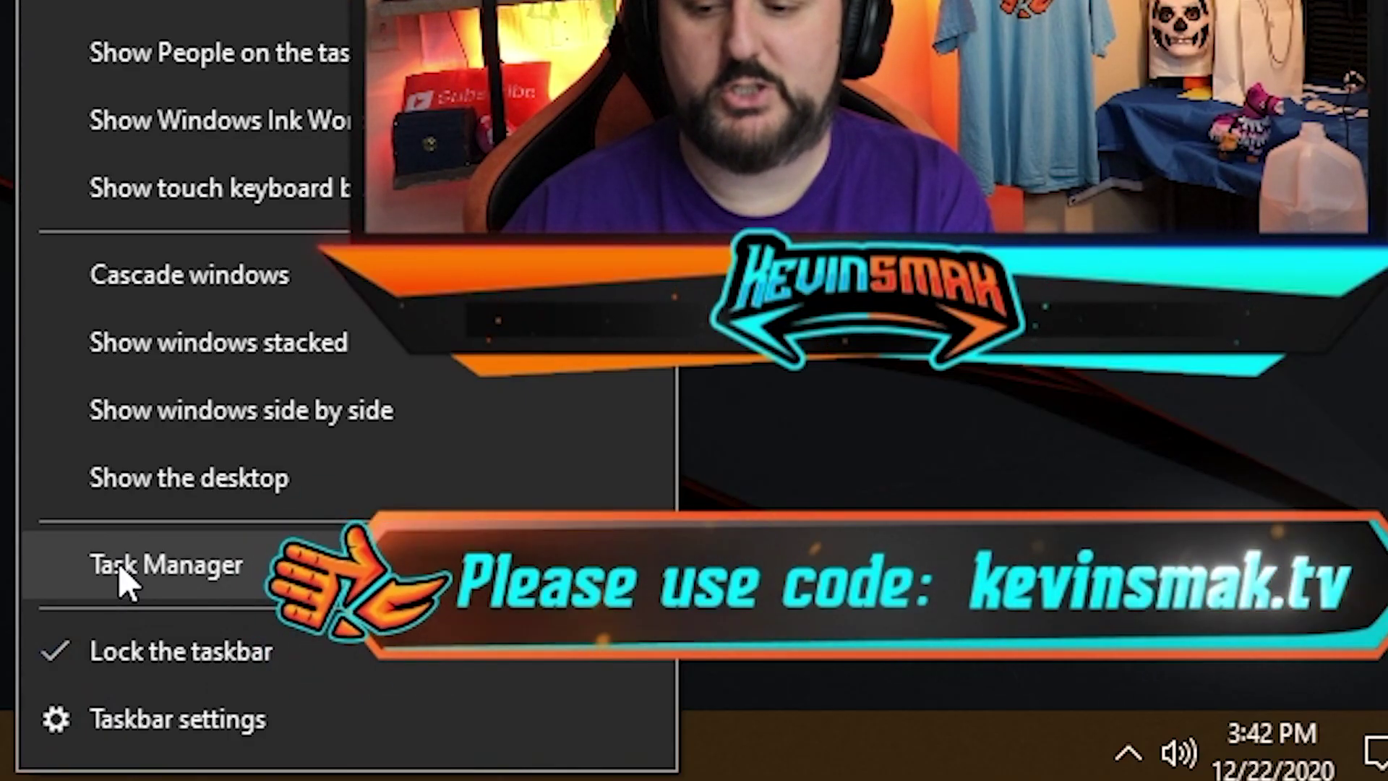
click(121, 573)
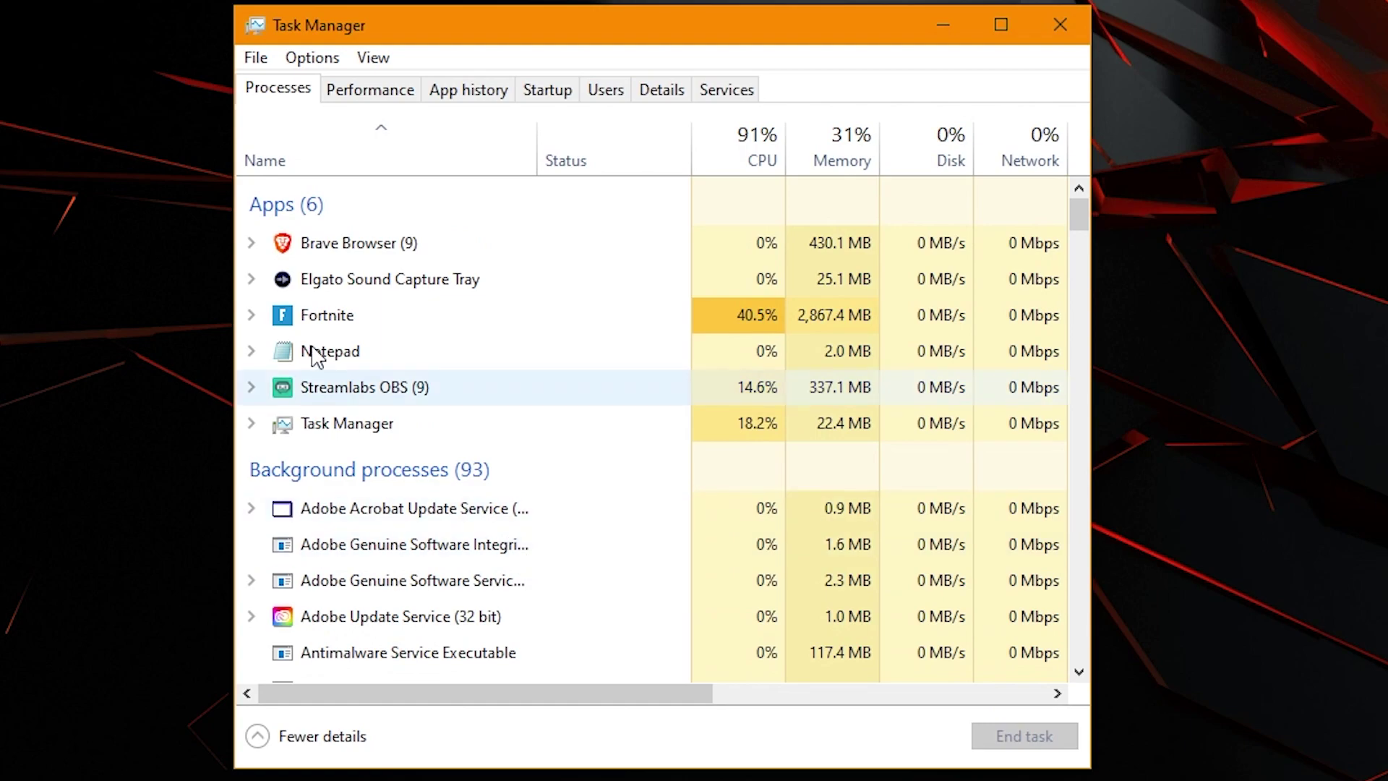
click(659, 100)
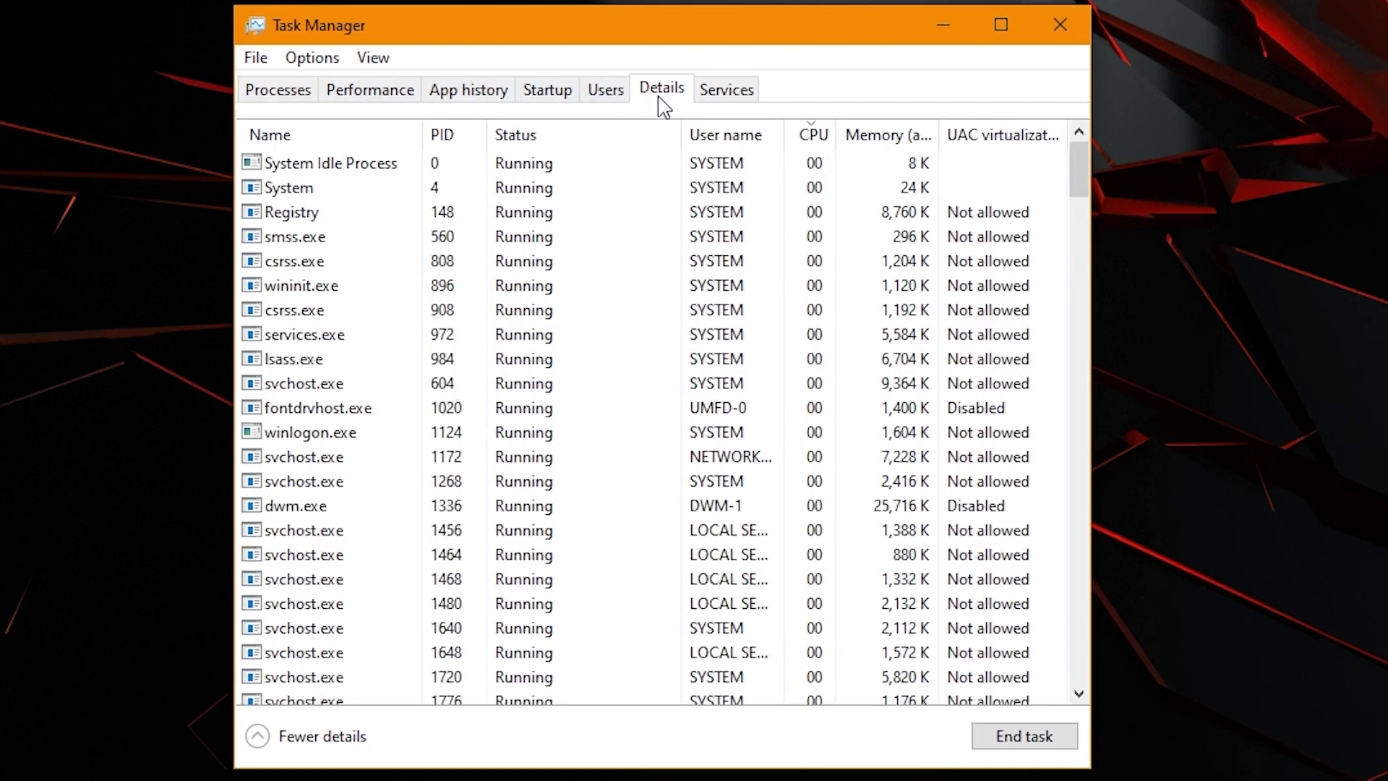
click(815, 134)
click(819, 137)
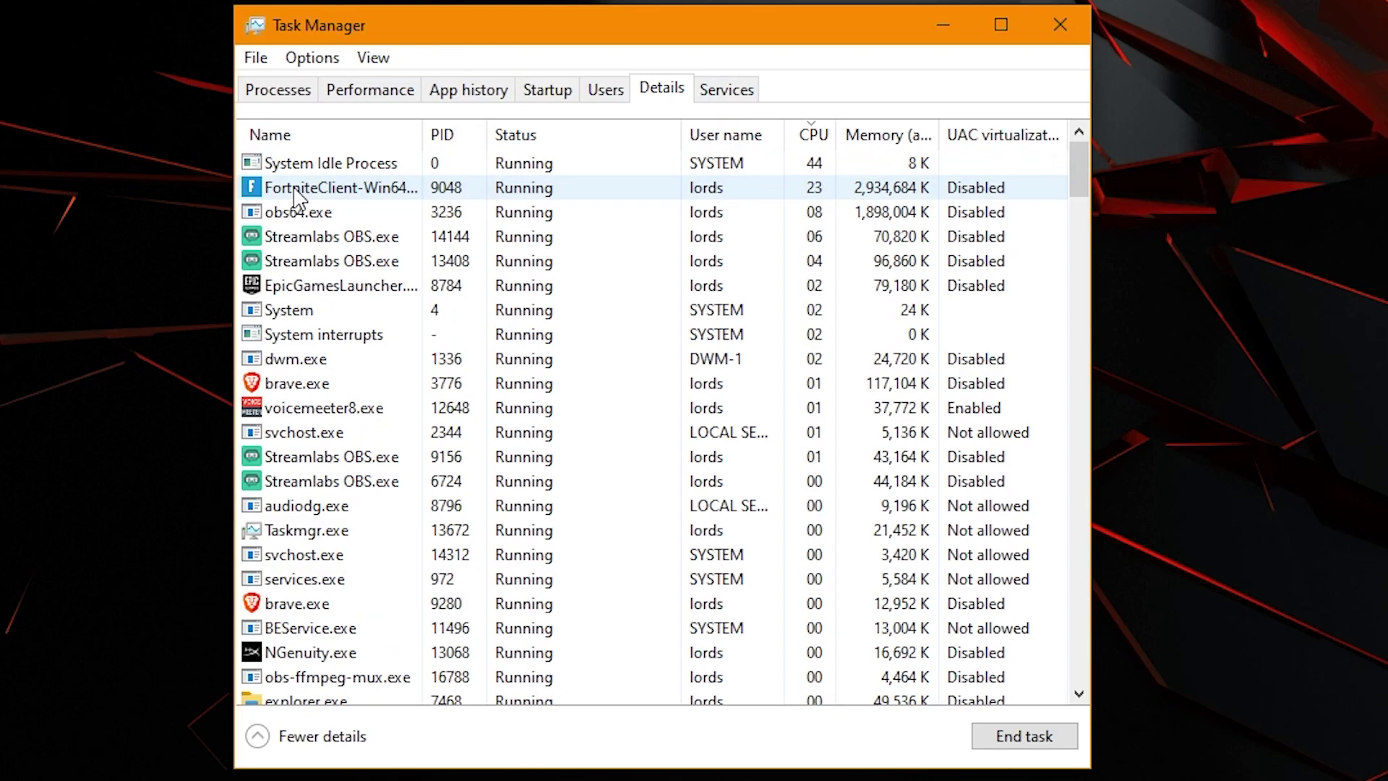
Step: Set FortniteClient-Win64-Shipping.exe to Above normal priority
right_click(359, 194)
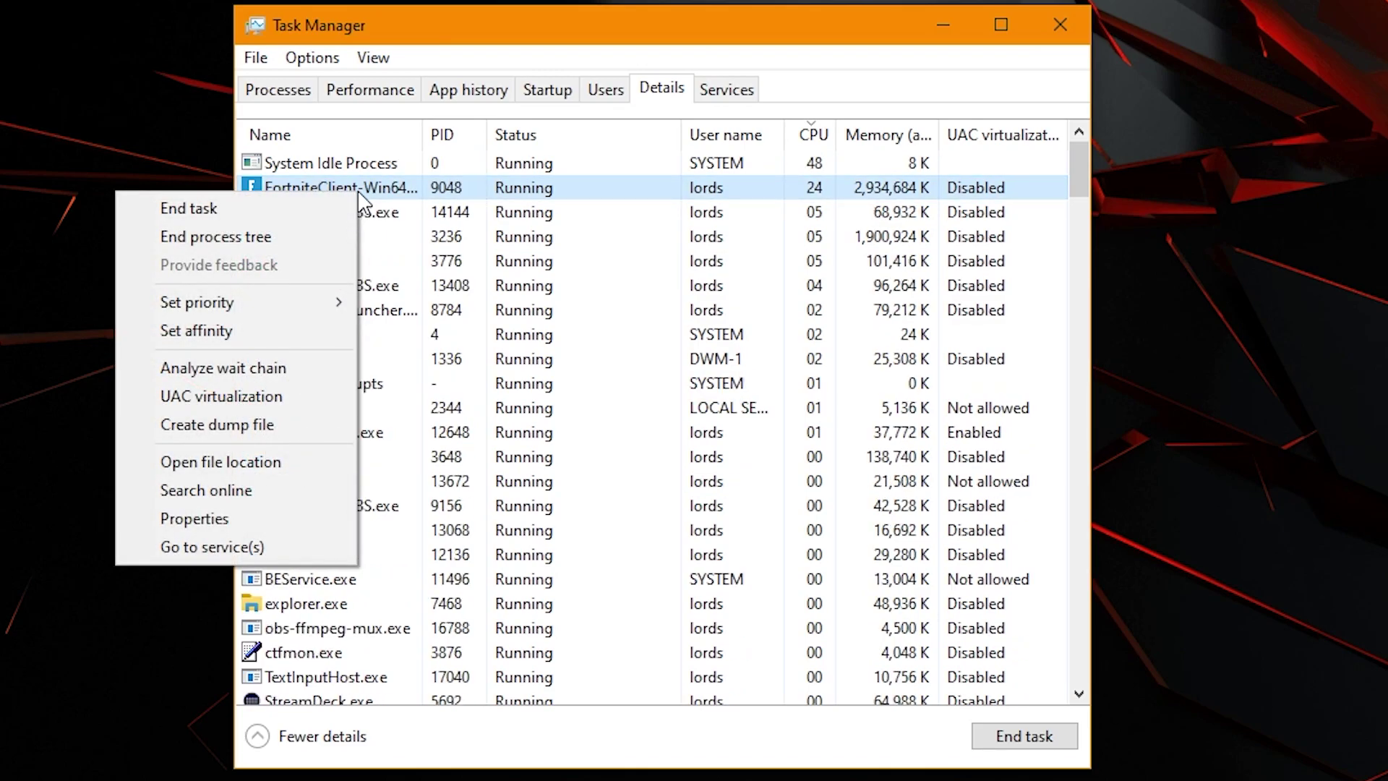
mouse_move(331, 297)
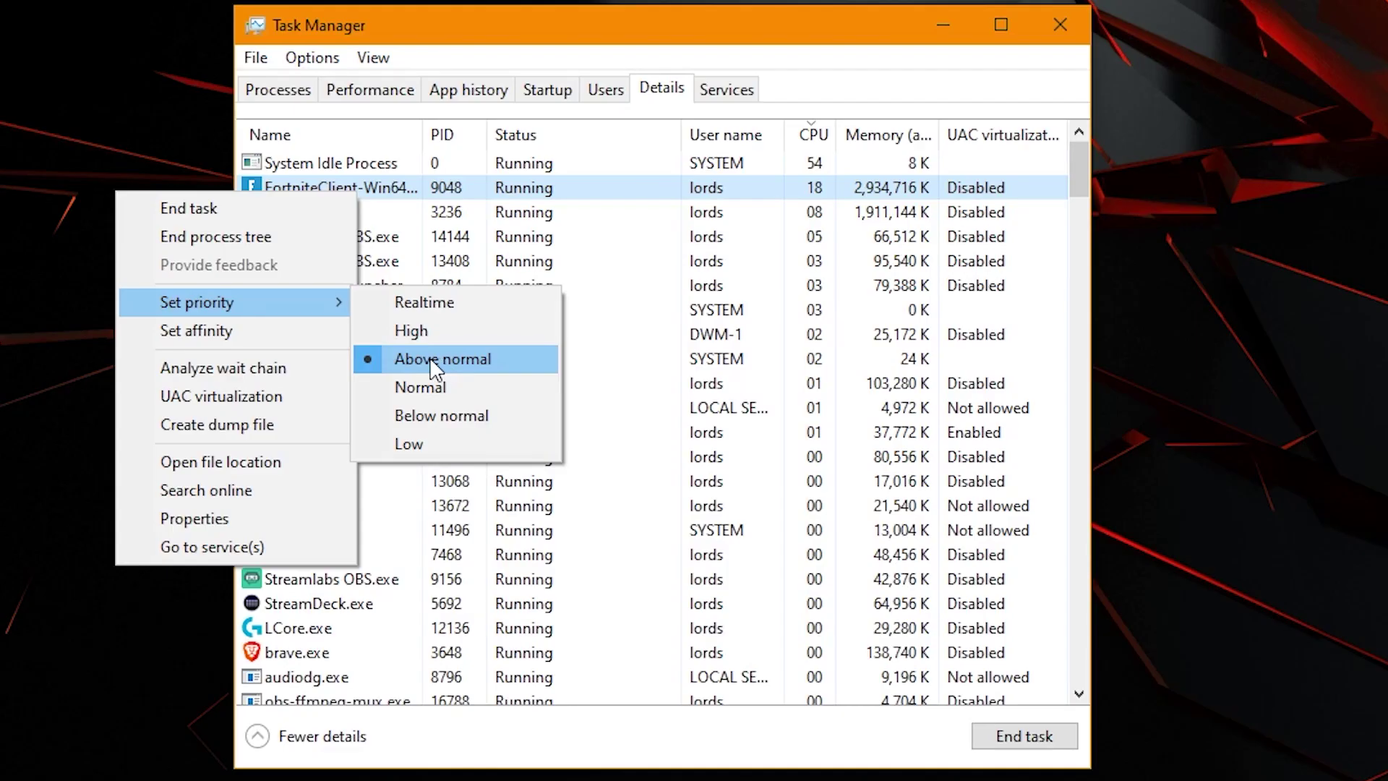
click(607, 28)
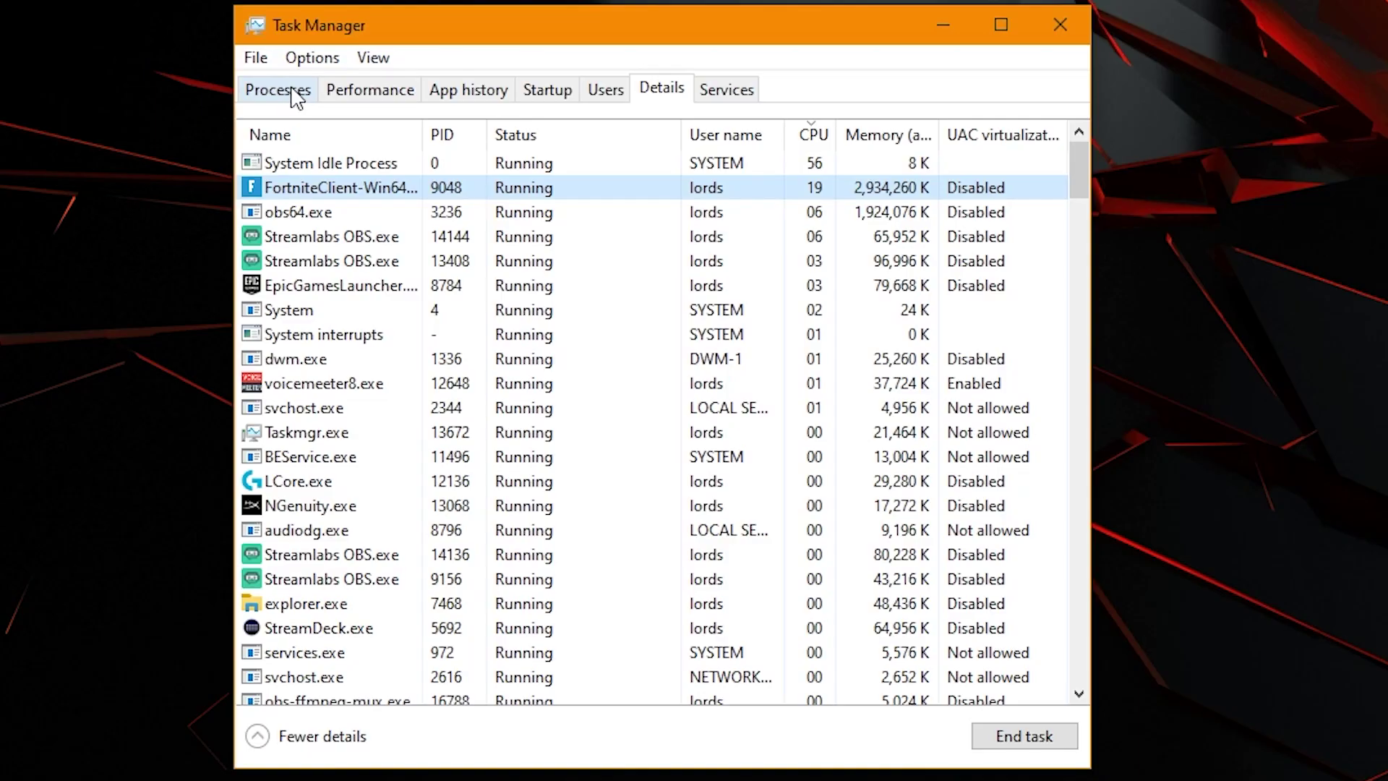
Step: Switch Task Manager to the Performance tab
click(253, 218)
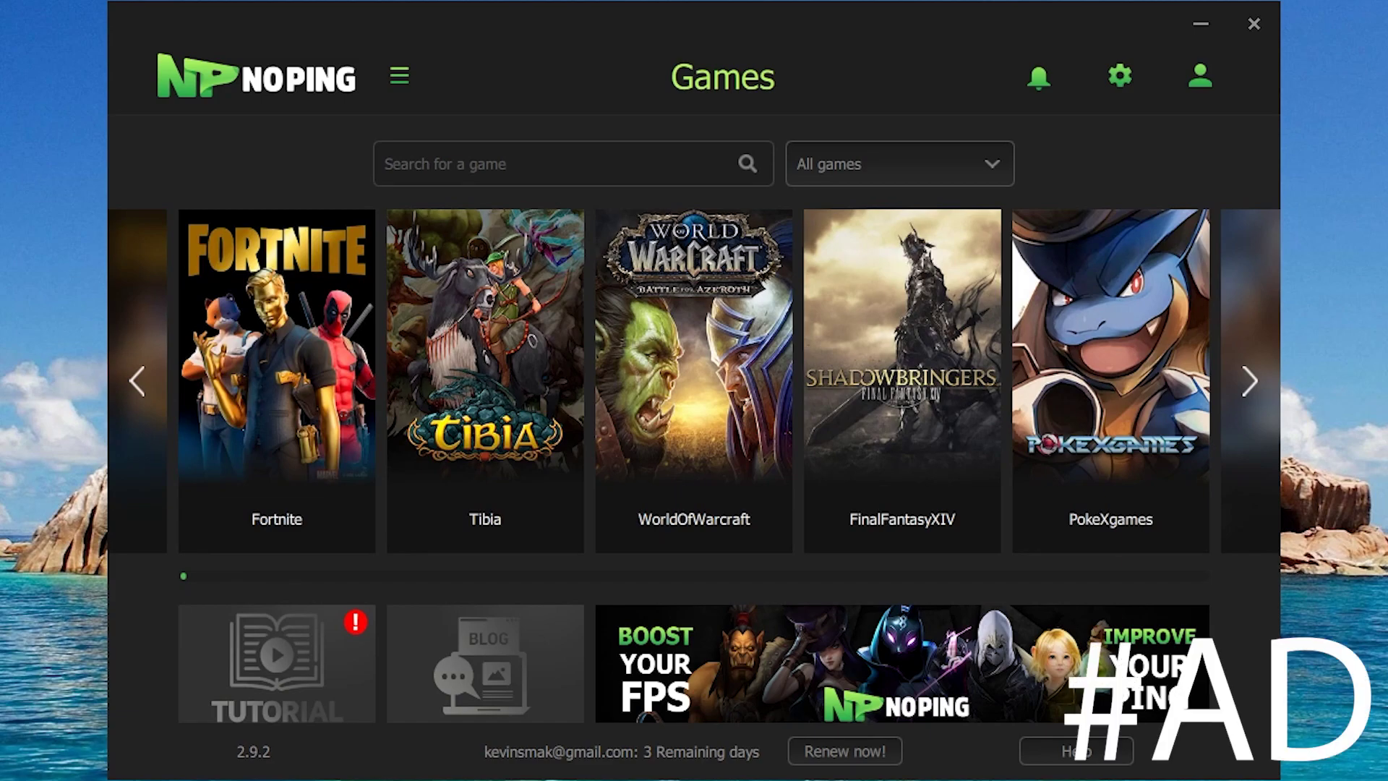
mouse_move(297, 267)
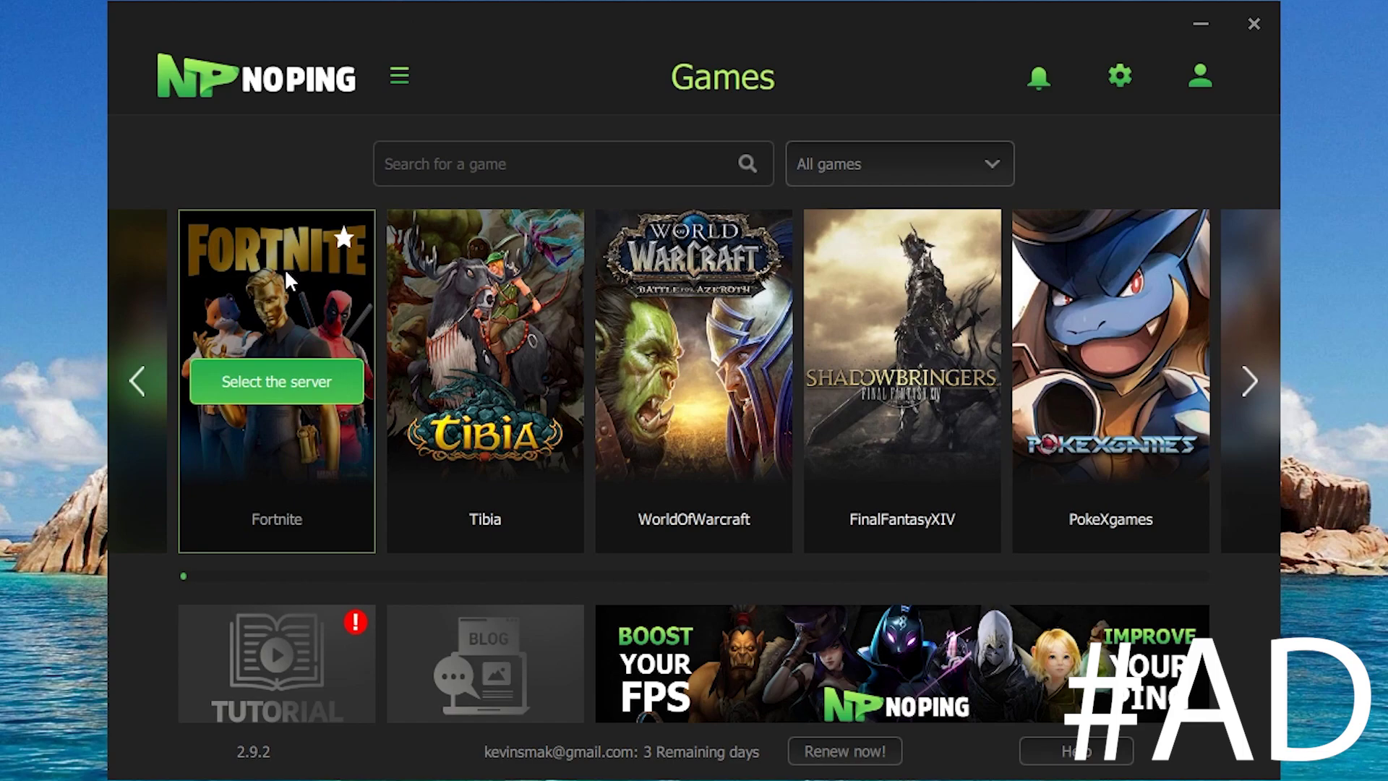
click(273, 392)
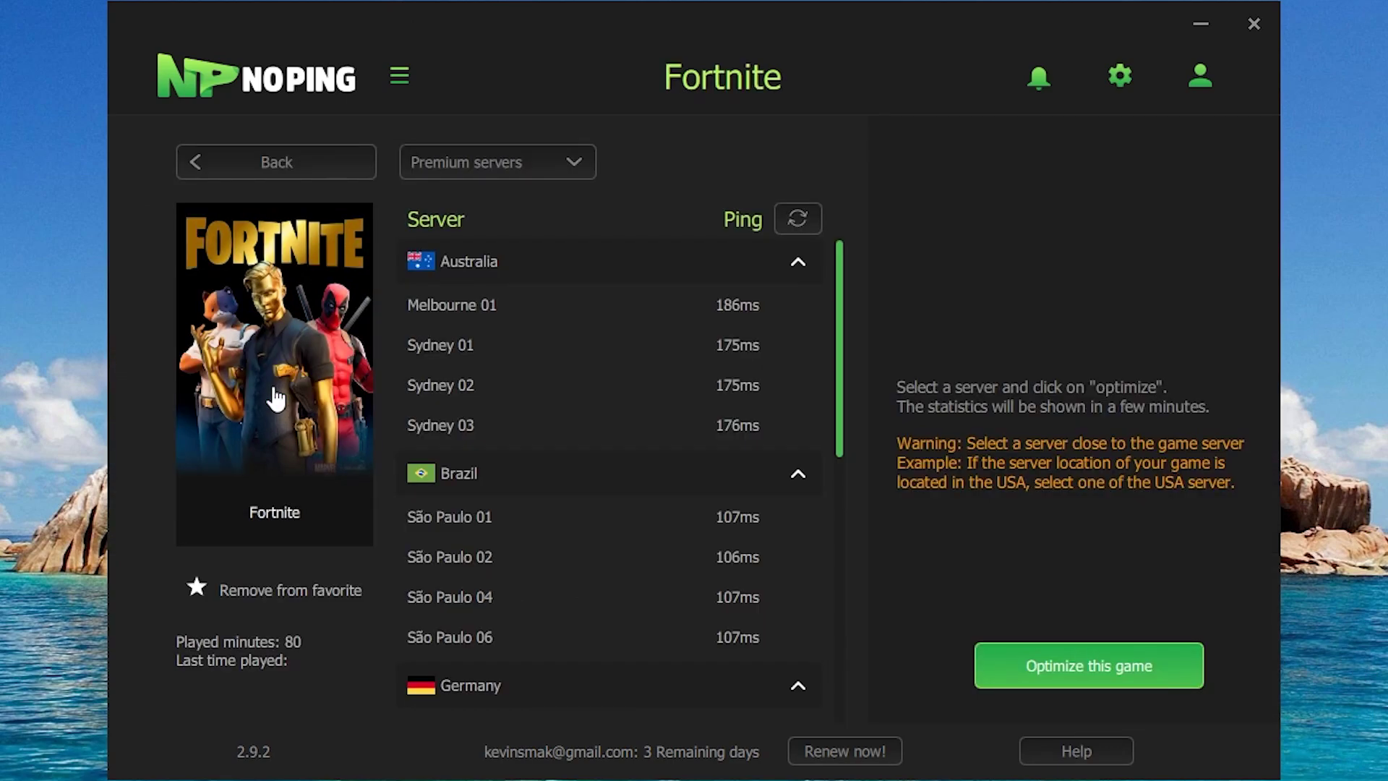
scroll(633, 486, down, 10)
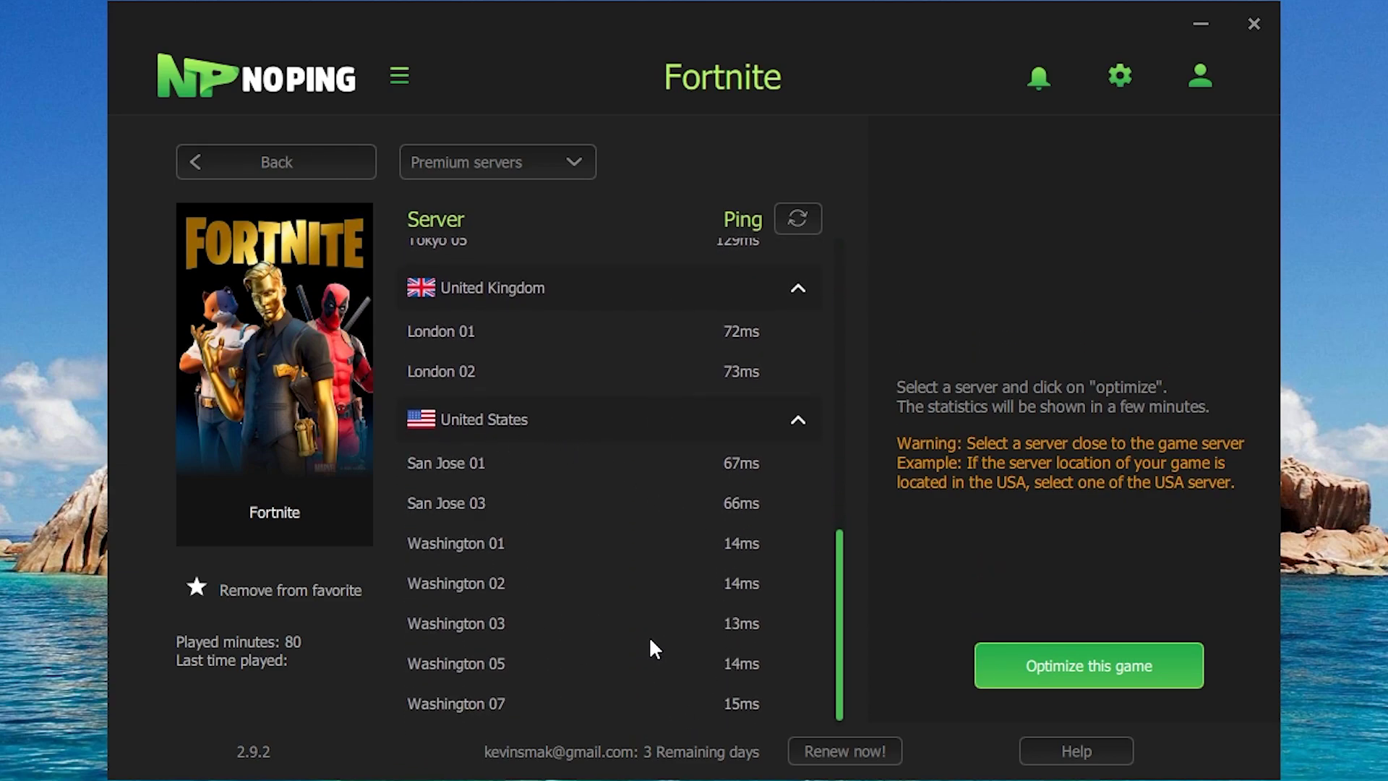
click(537, 626)
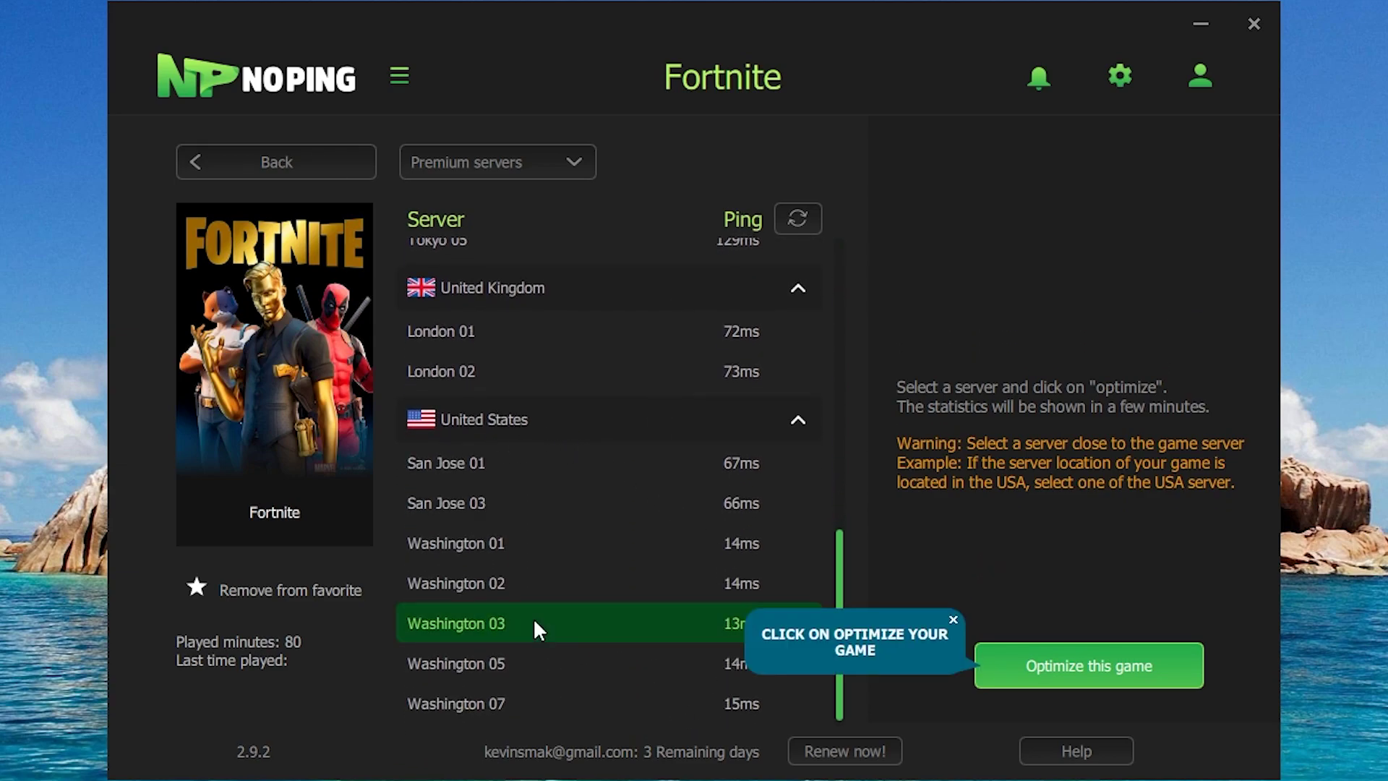
Step: Optimize Fortnite on Washington 03 and bring up NoPing's settings for review
click(1143, 676)
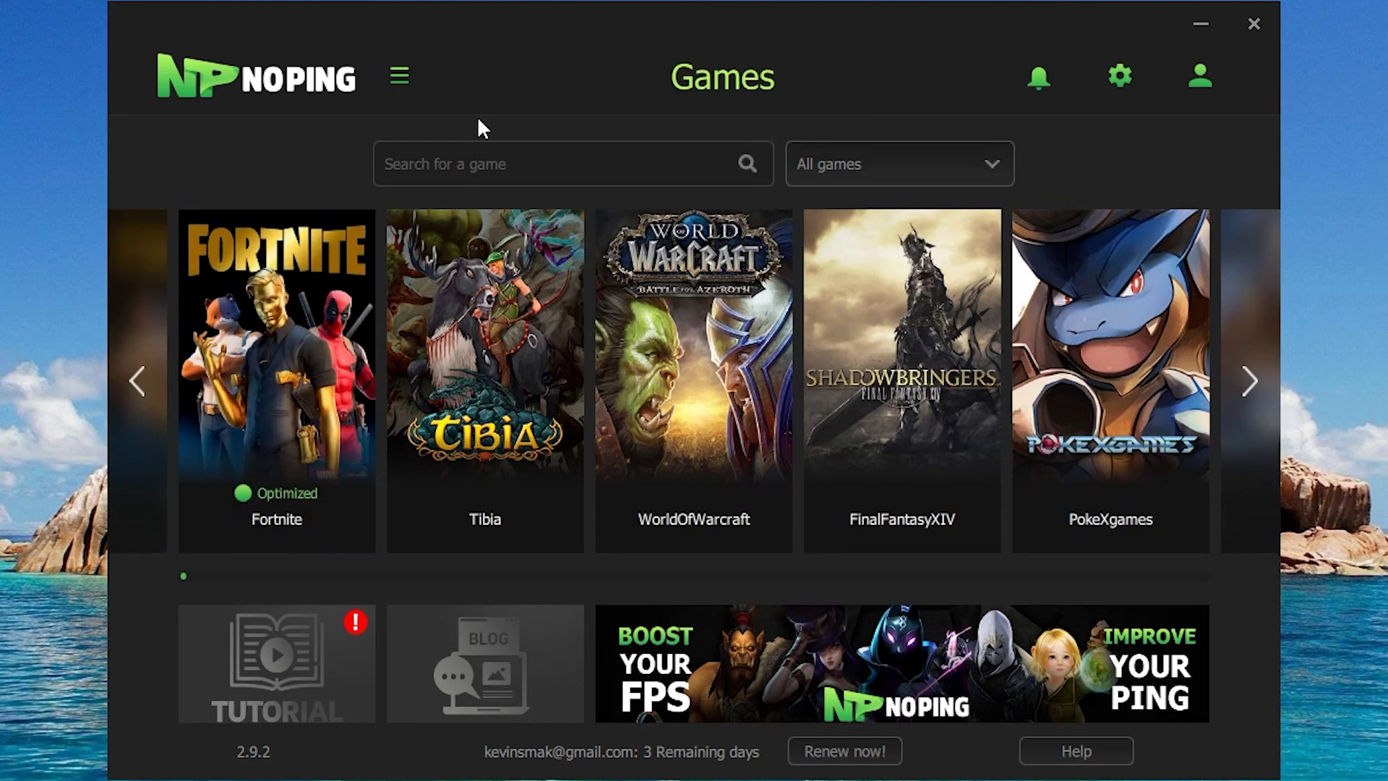
mouse_move(305, 490)
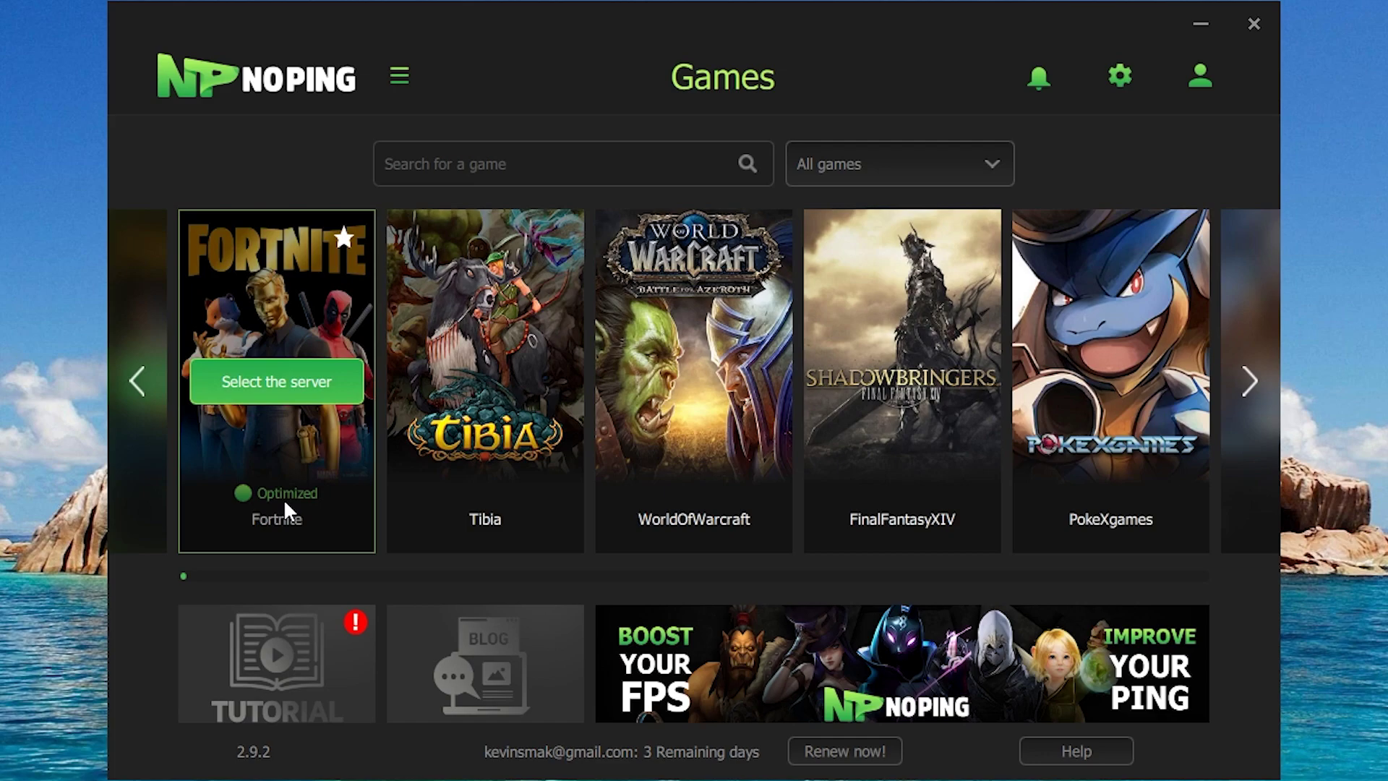
click(1121, 85)
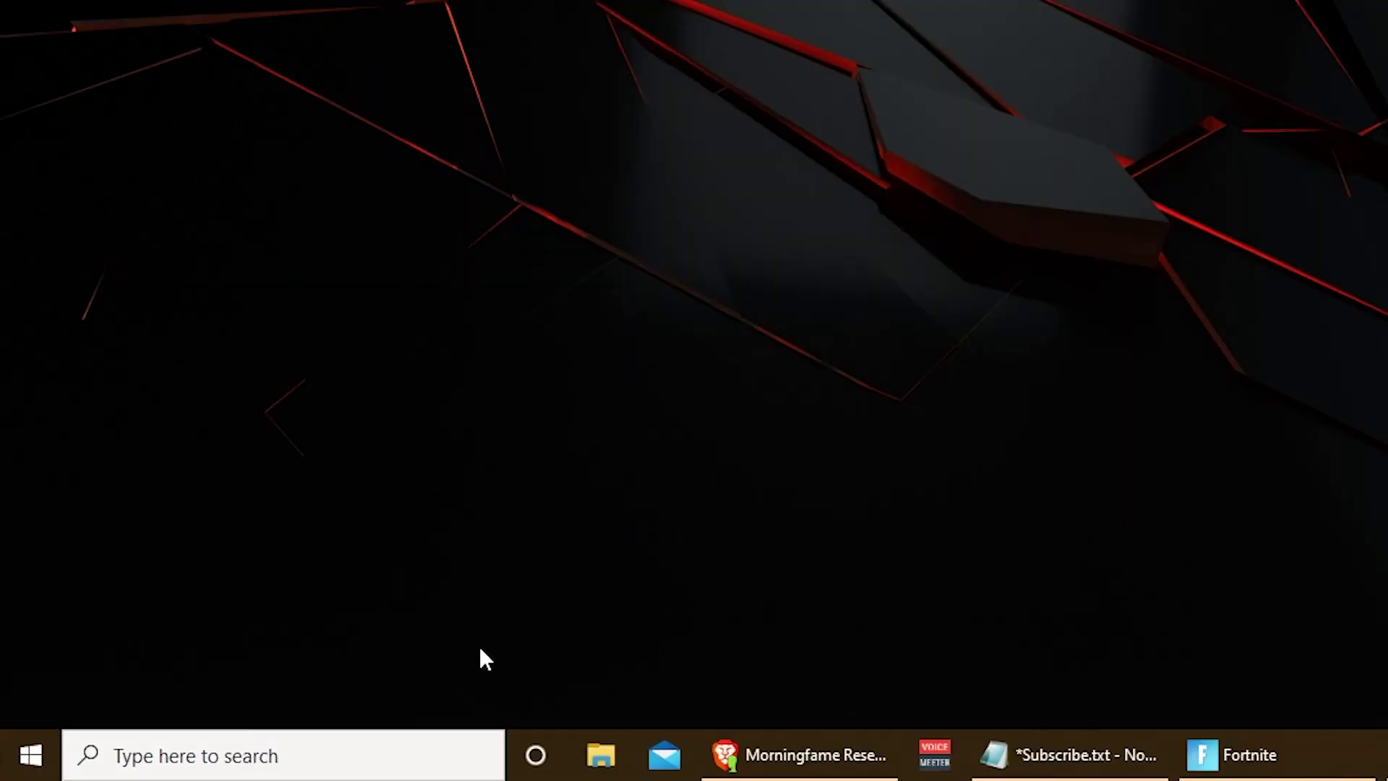
Step: Open Device Manager via a 'deviceman' search and select the HyperX headphones under Audio inputs and outputs
click(396, 753)
text(deviceman)
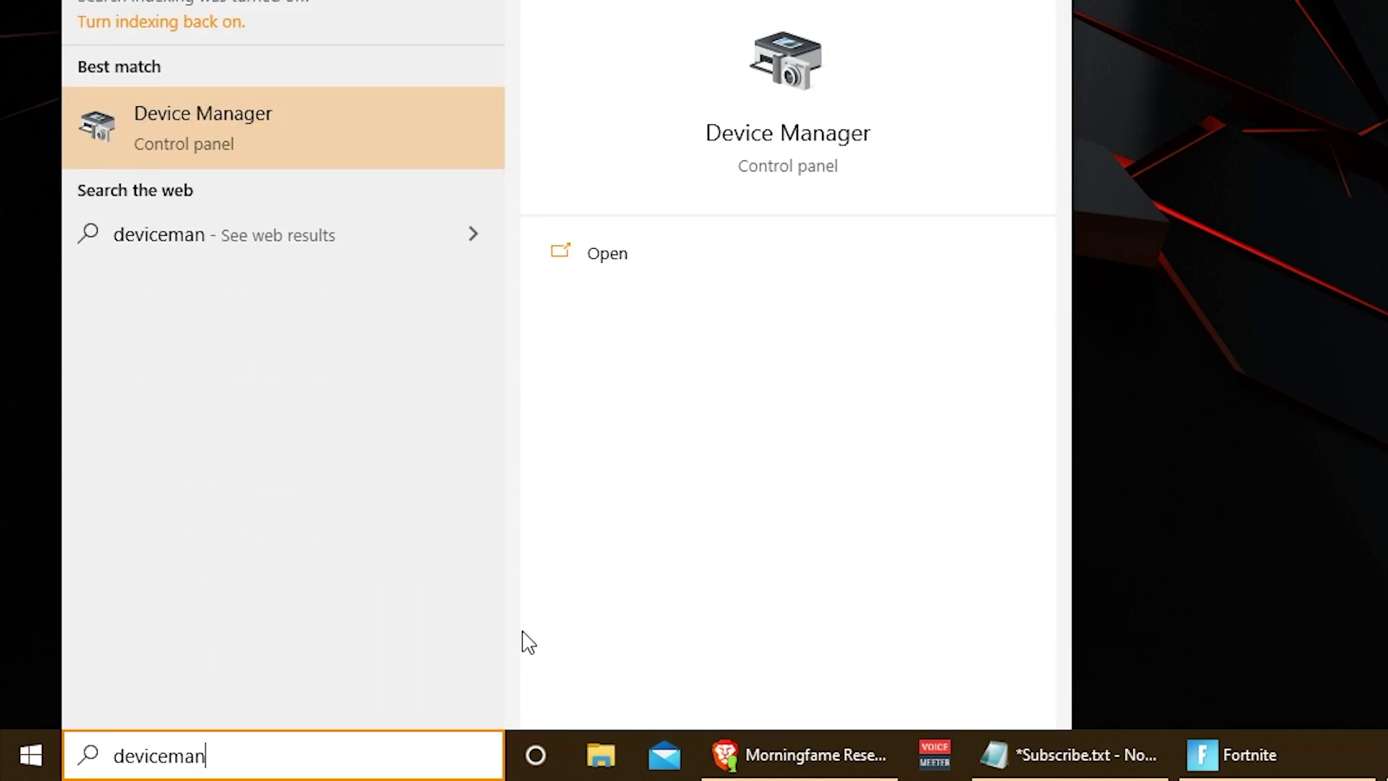
click(248, 162)
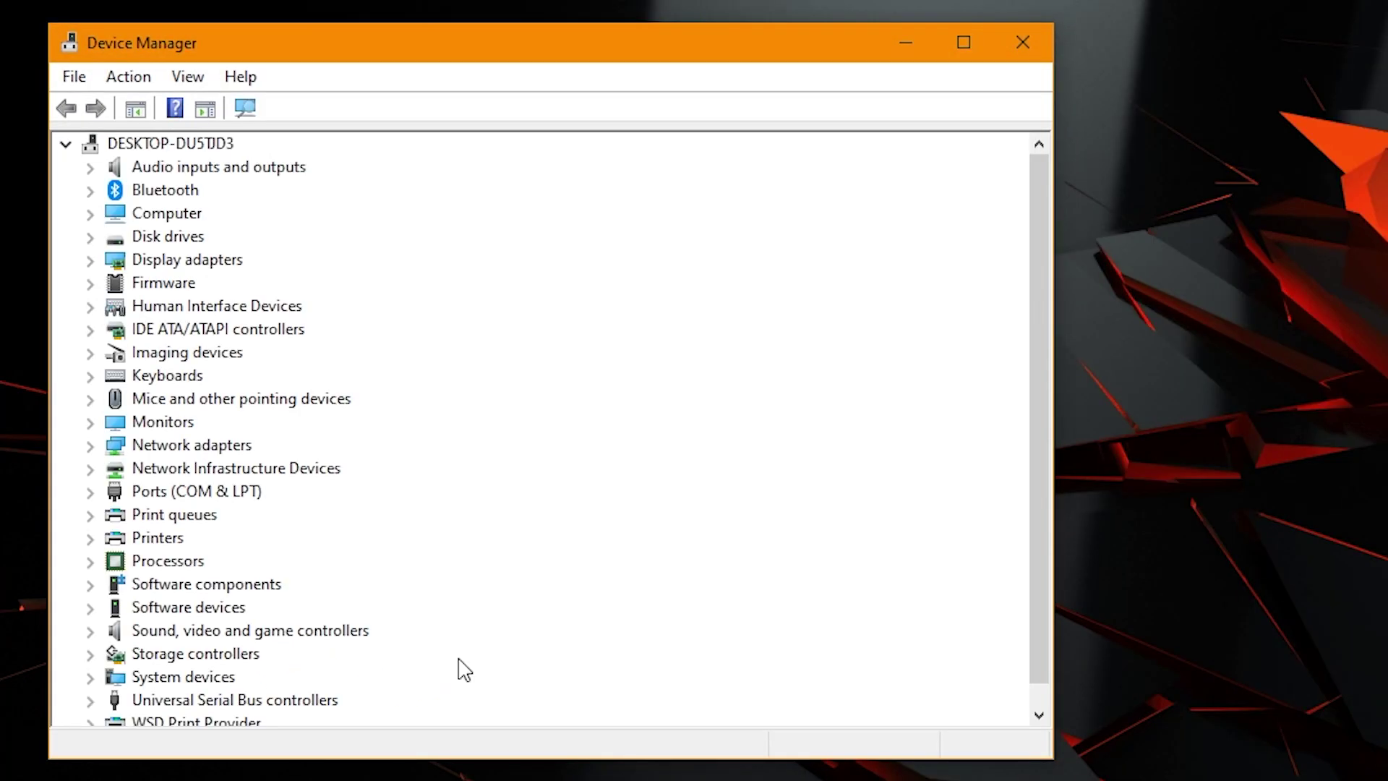
click(92, 170)
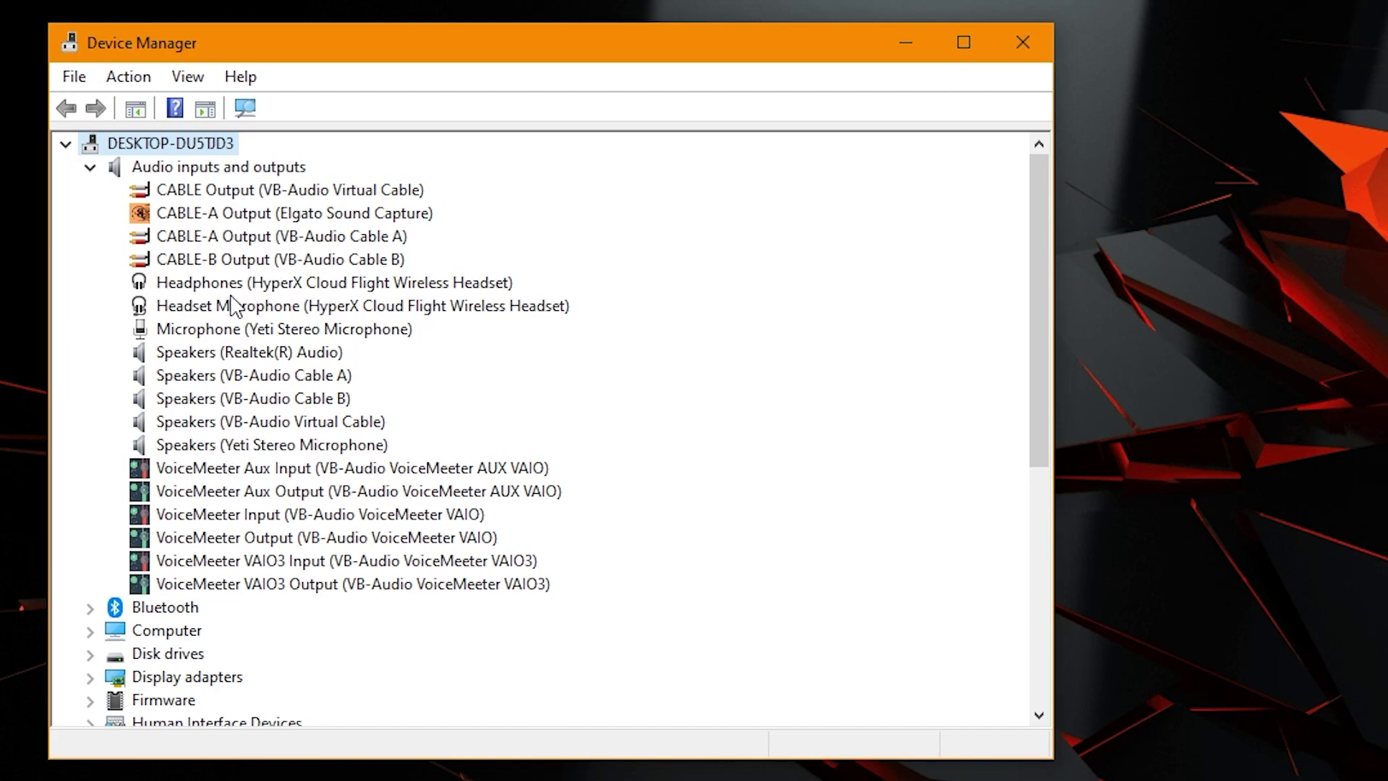
click(189, 291)
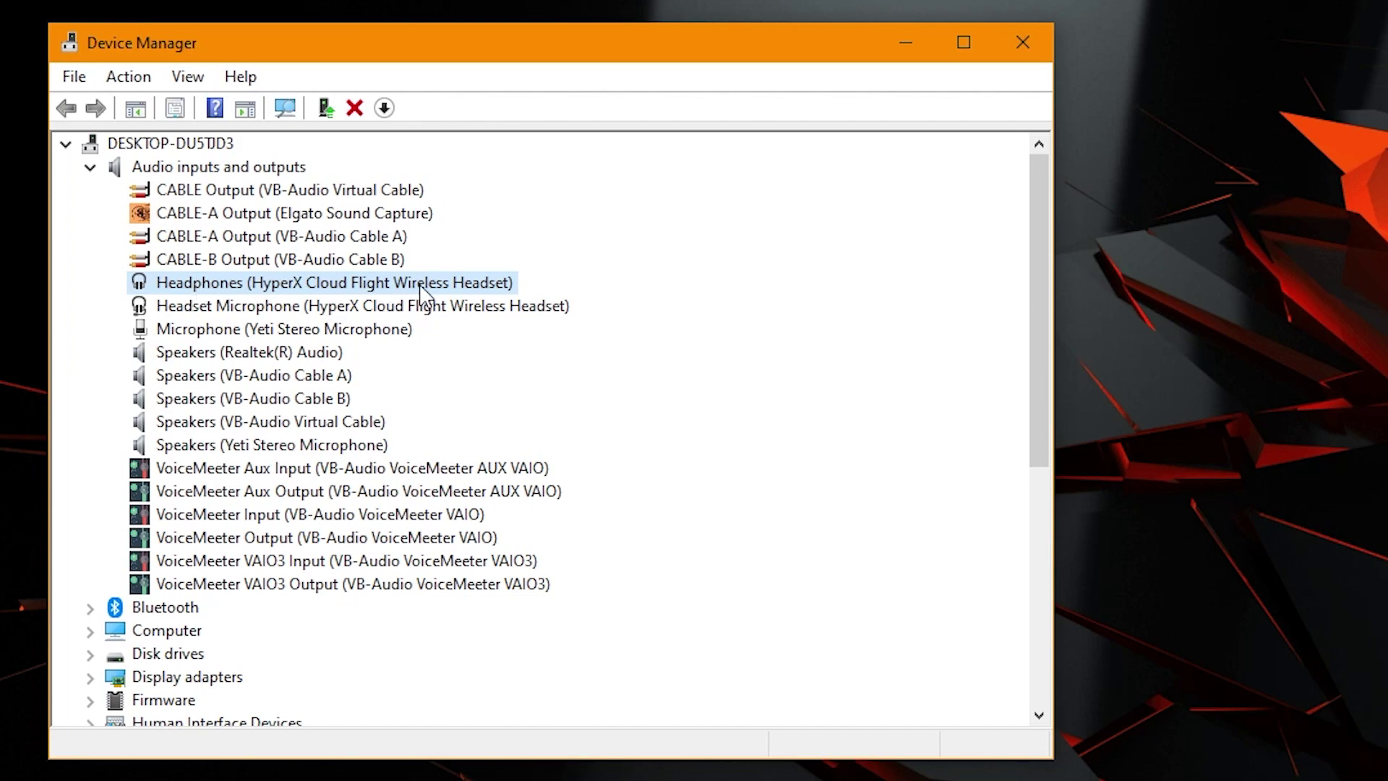
Step: Search automatically for a newer HyperX headphones driver, then close the result
right_click(195, 286)
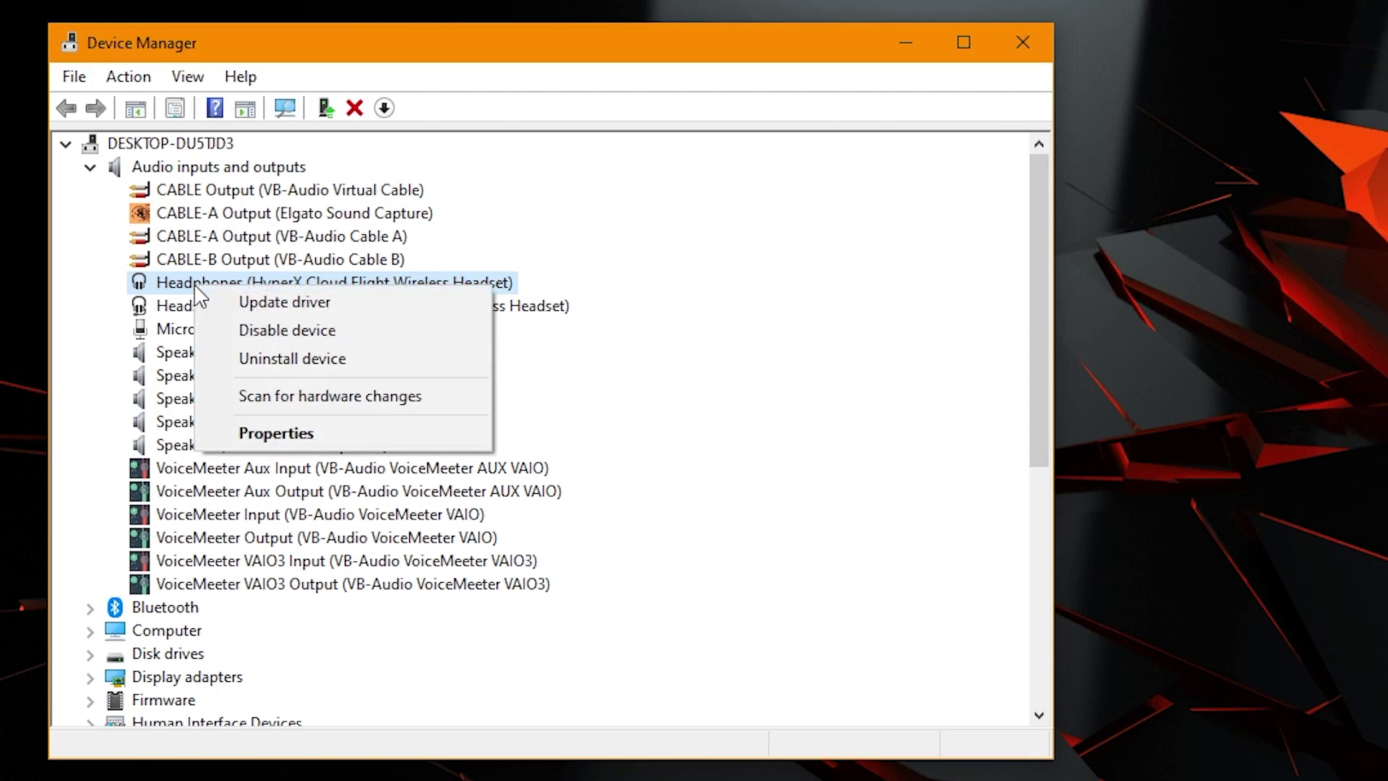
click(261, 298)
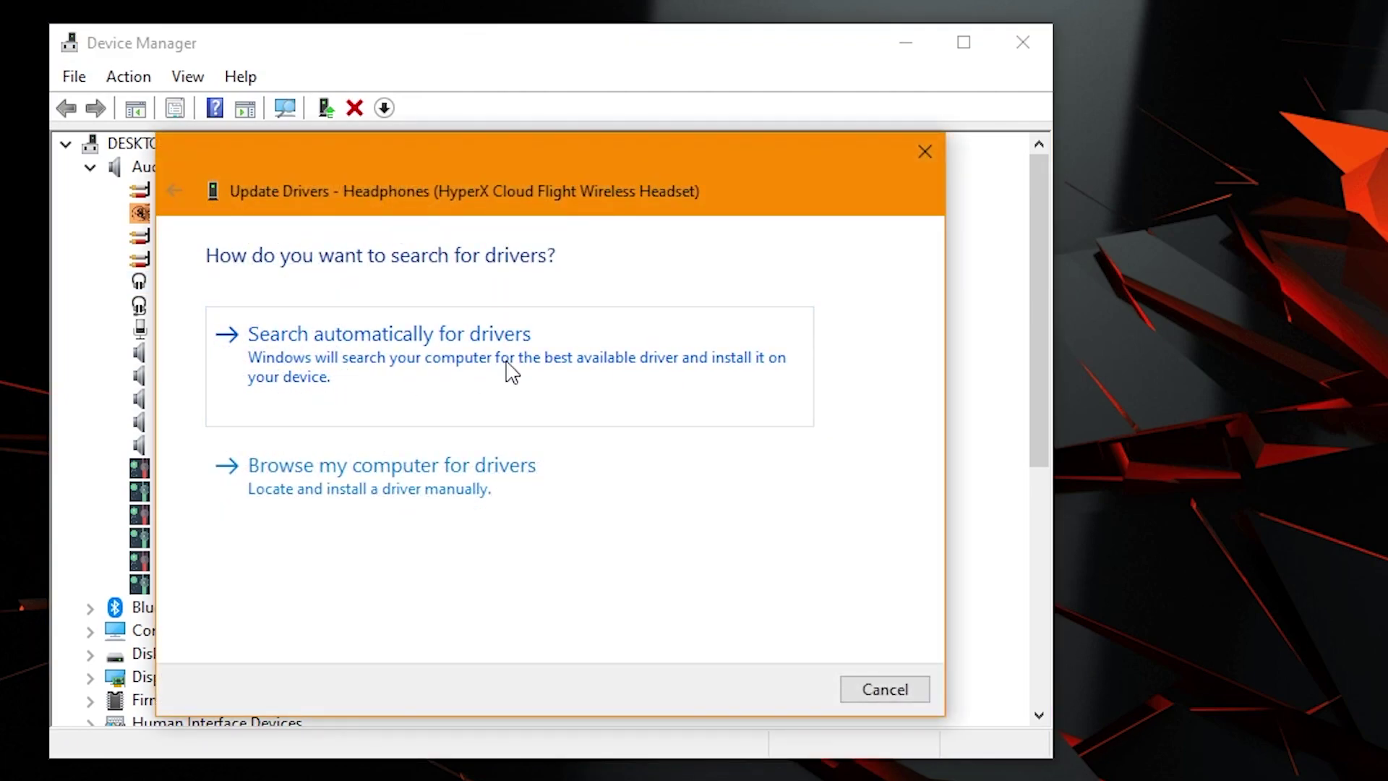
click(557, 364)
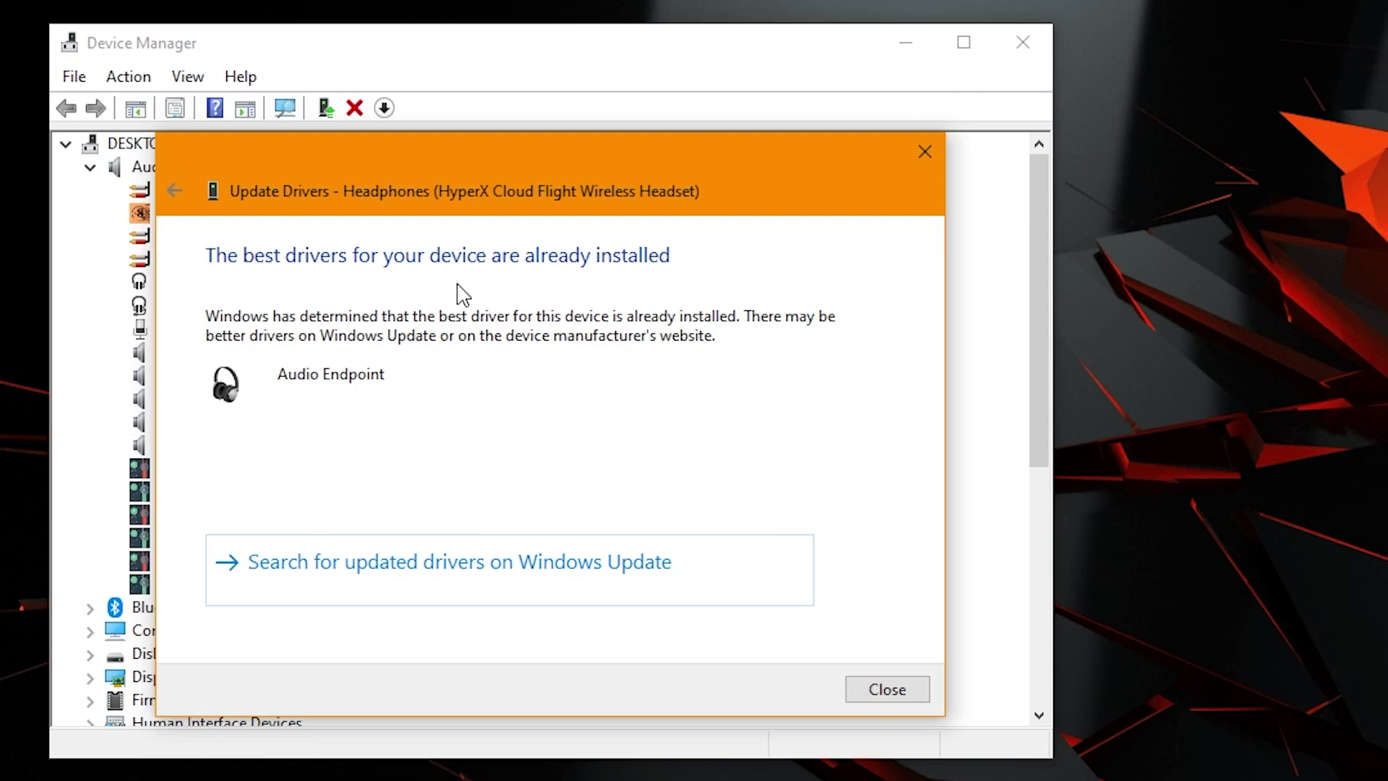
click(900, 697)
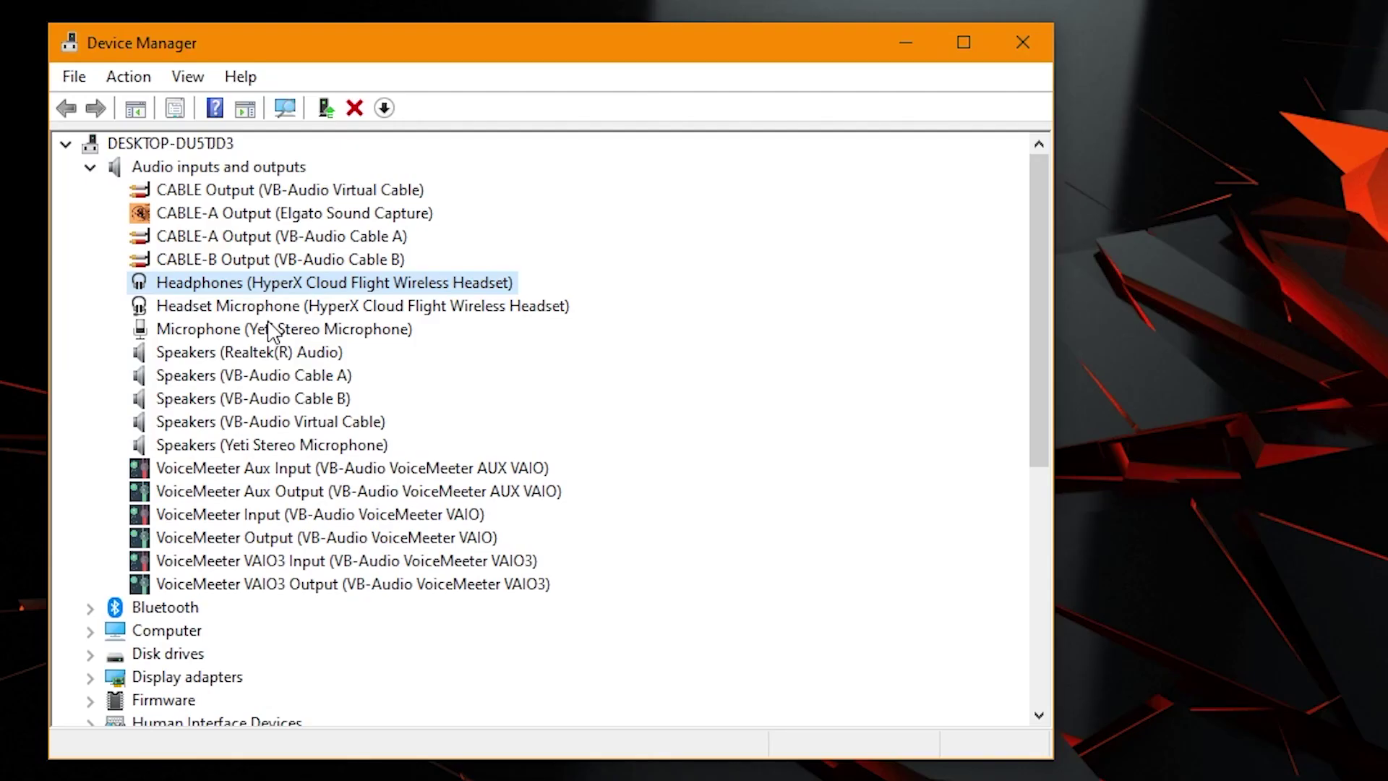
Step: Search automatically for a newer Yeti microphone driver, then close the result
right_click(270, 331)
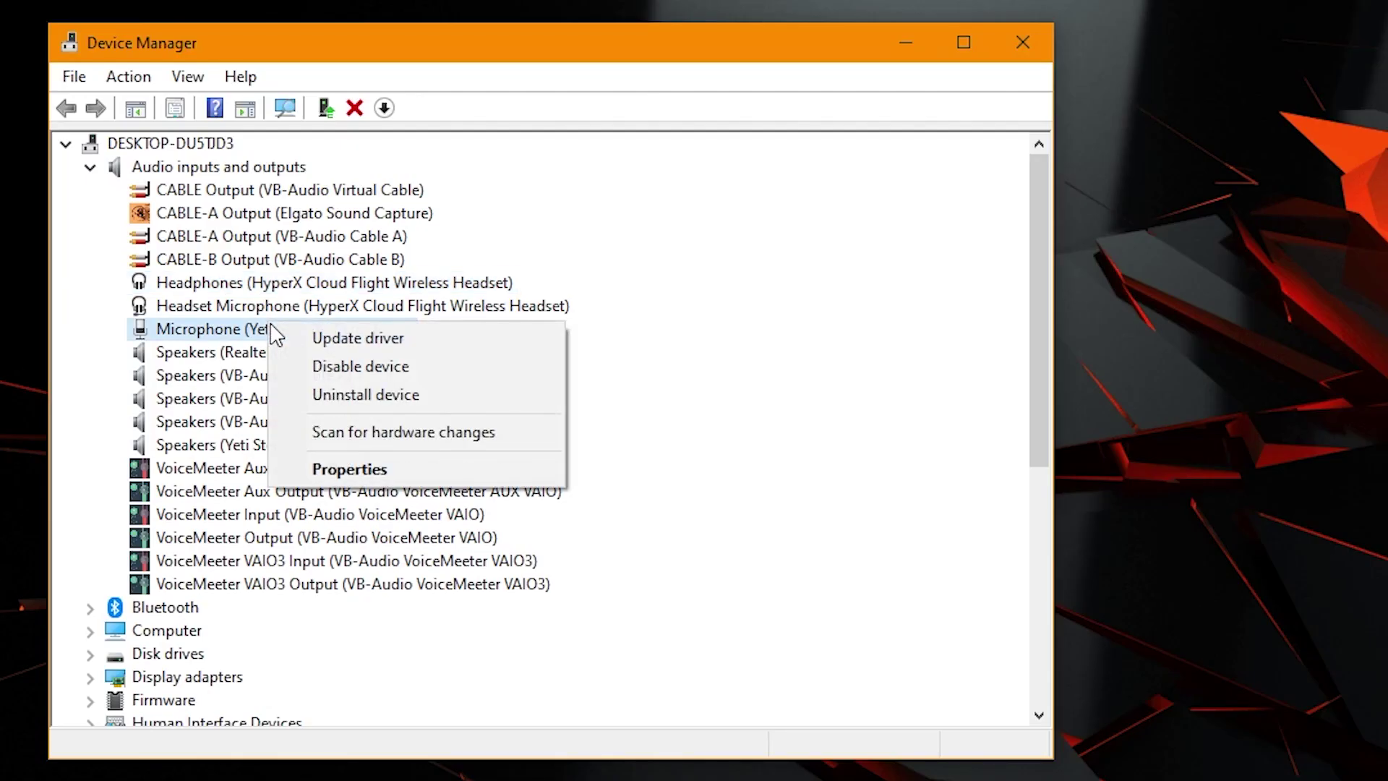
click(345, 342)
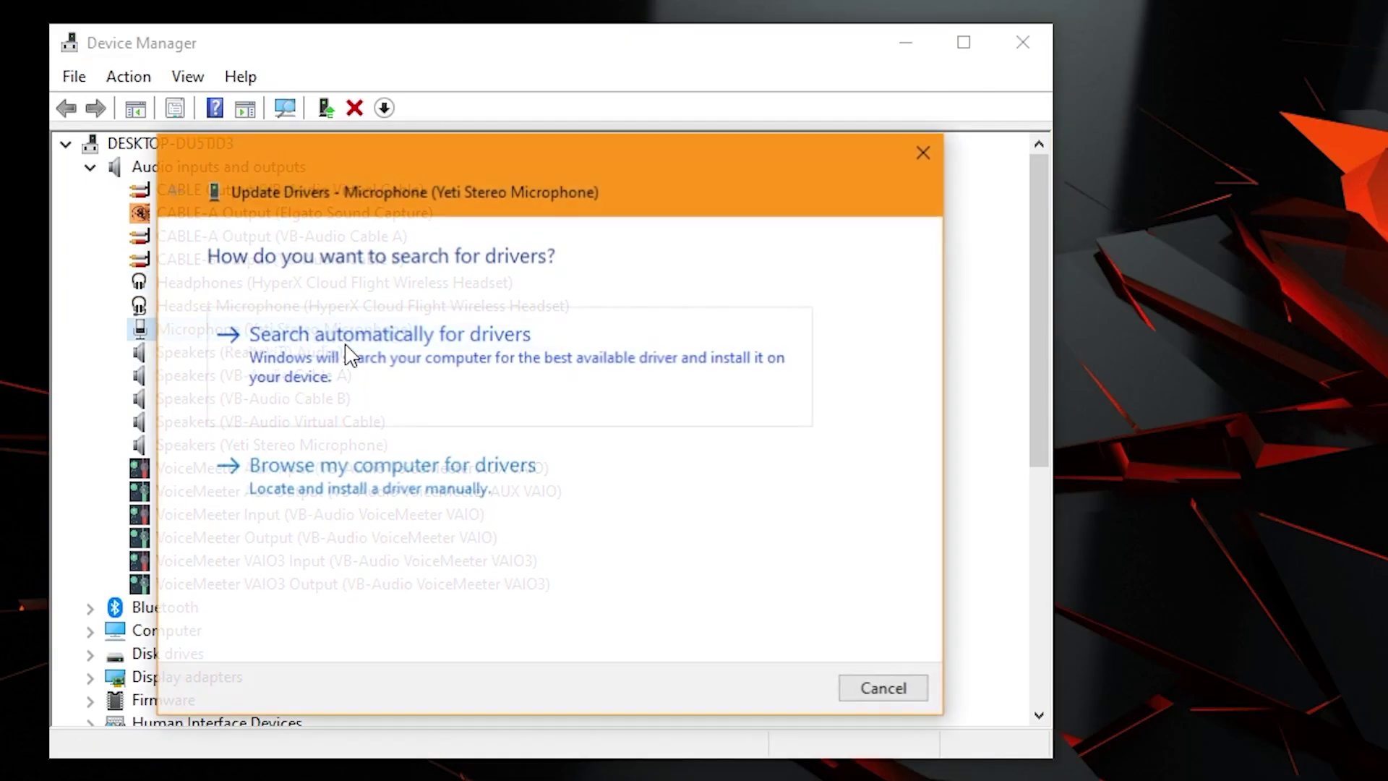
click(383, 367)
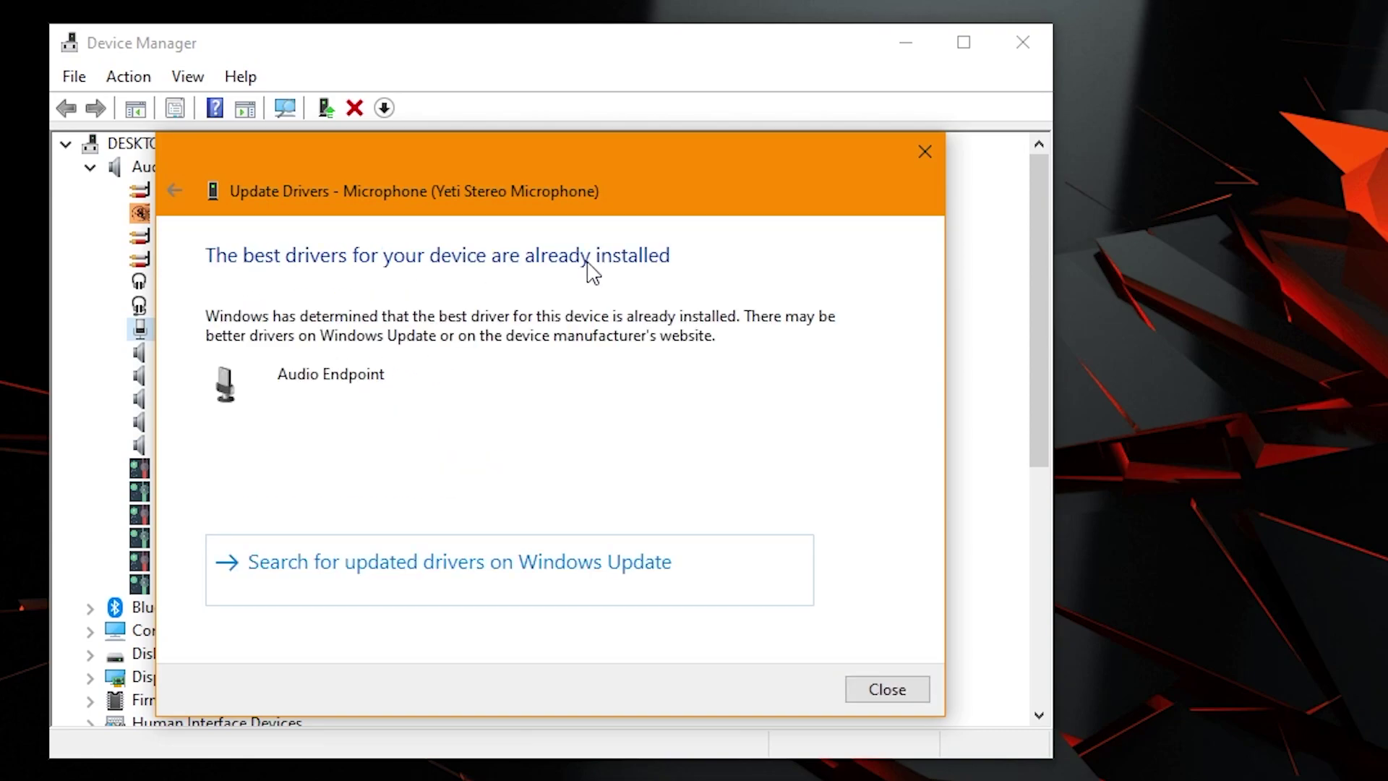
click(897, 691)
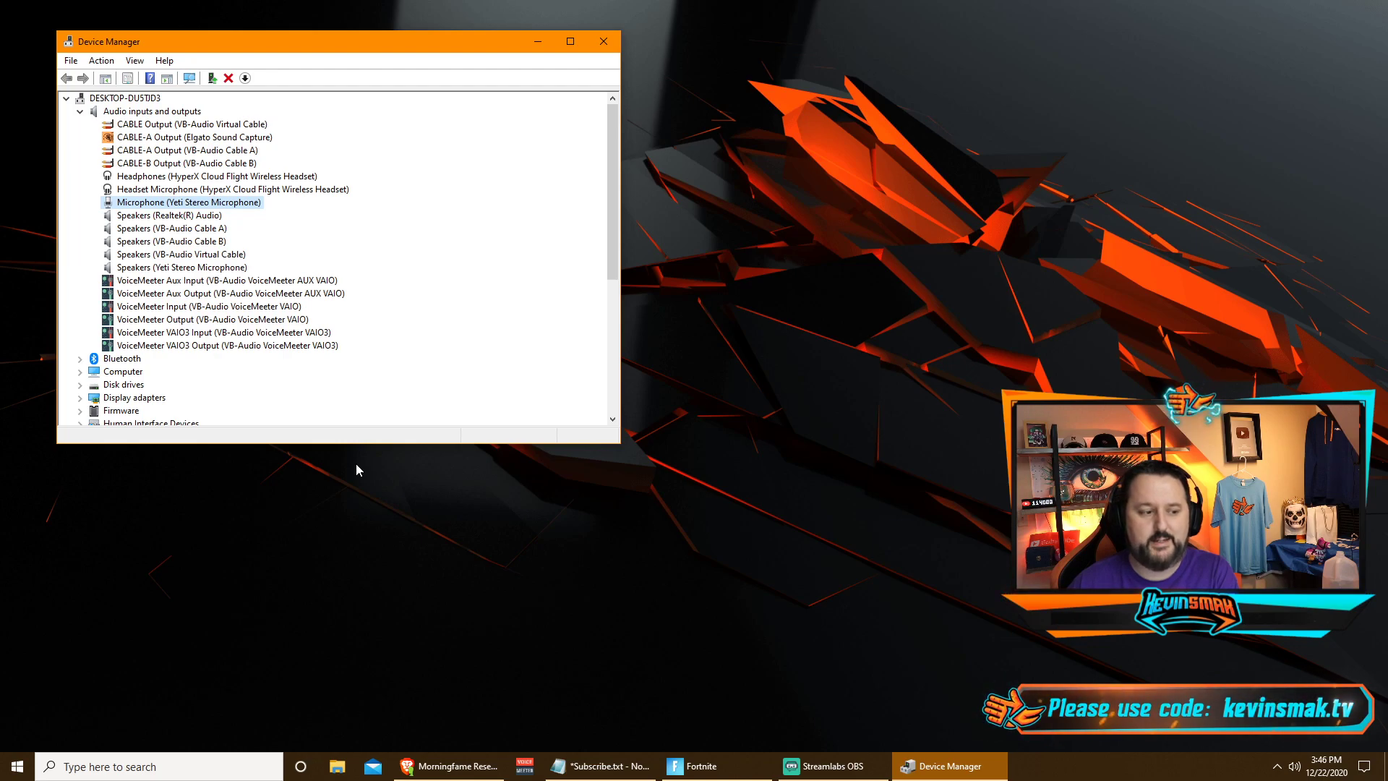
Step: Close the Device Manager window
click(611, 43)
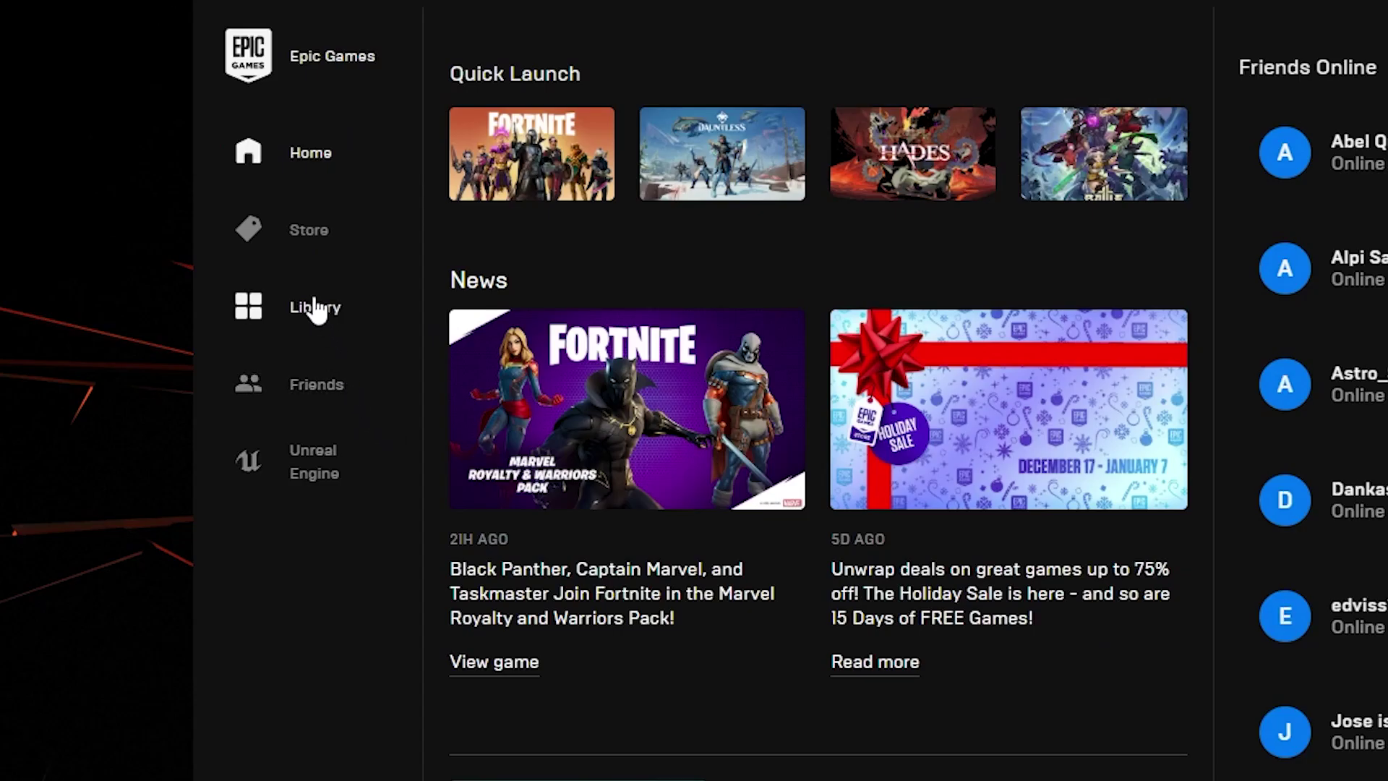
Step: Go to the Library and open the Fortnite tile's '...' options menu
click(217, 234)
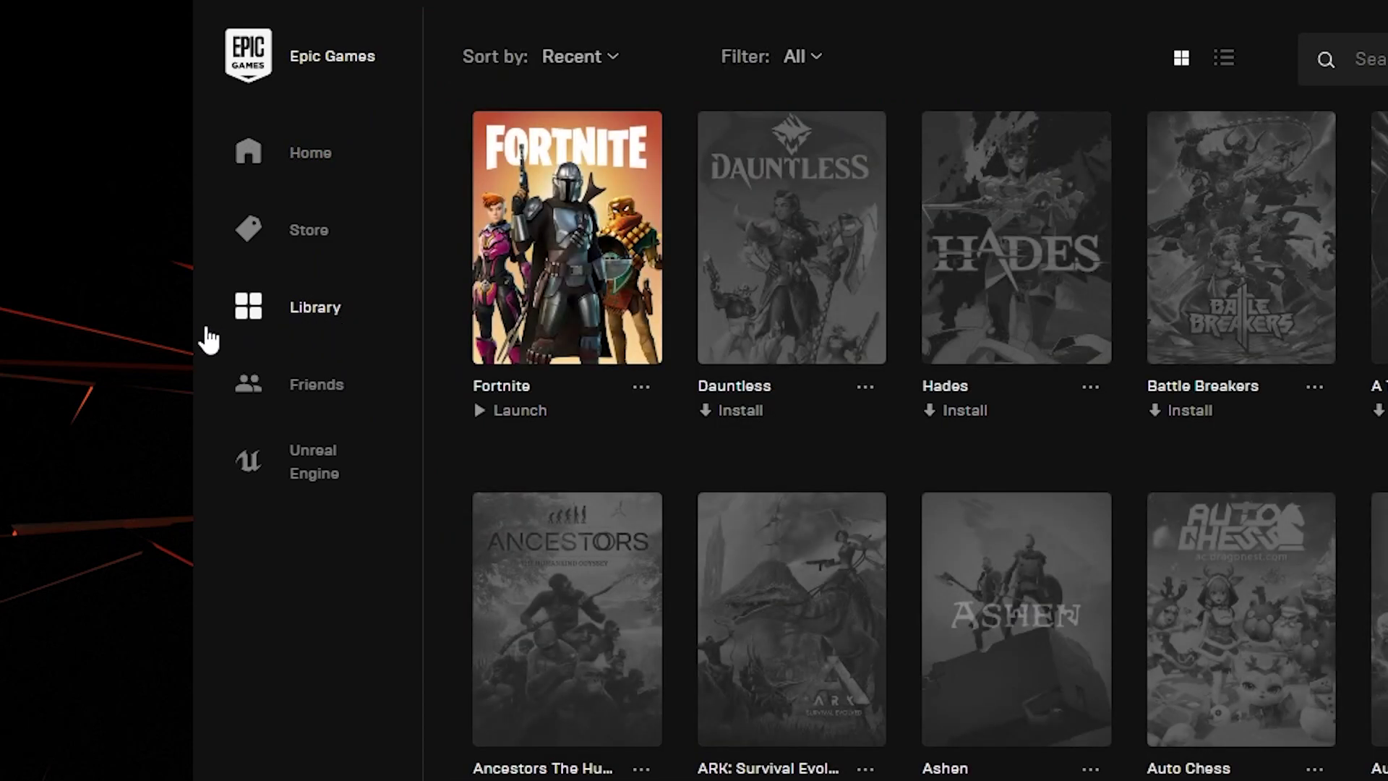
click(650, 396)
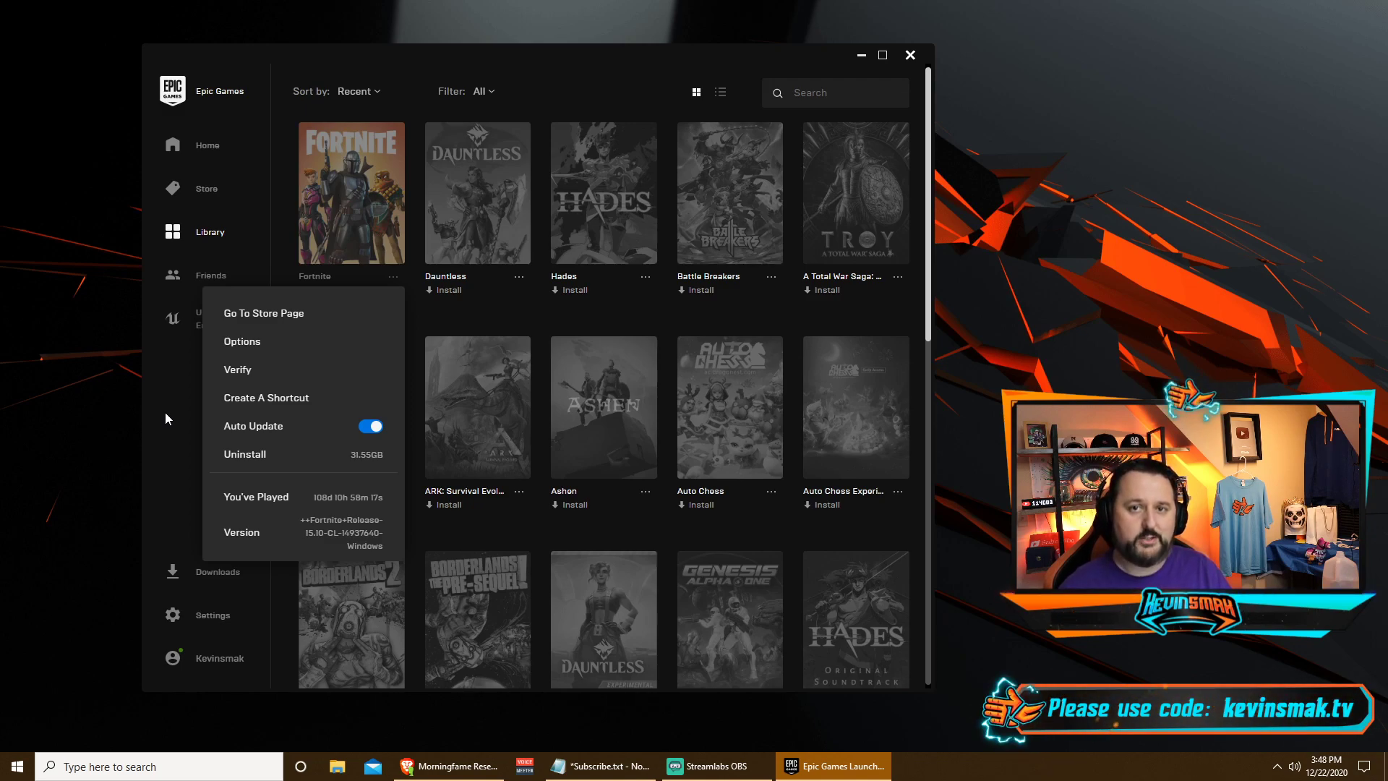
Step: Close the Fortnite options menu to return to the Epic Games Launcher Library
click(165, 418)
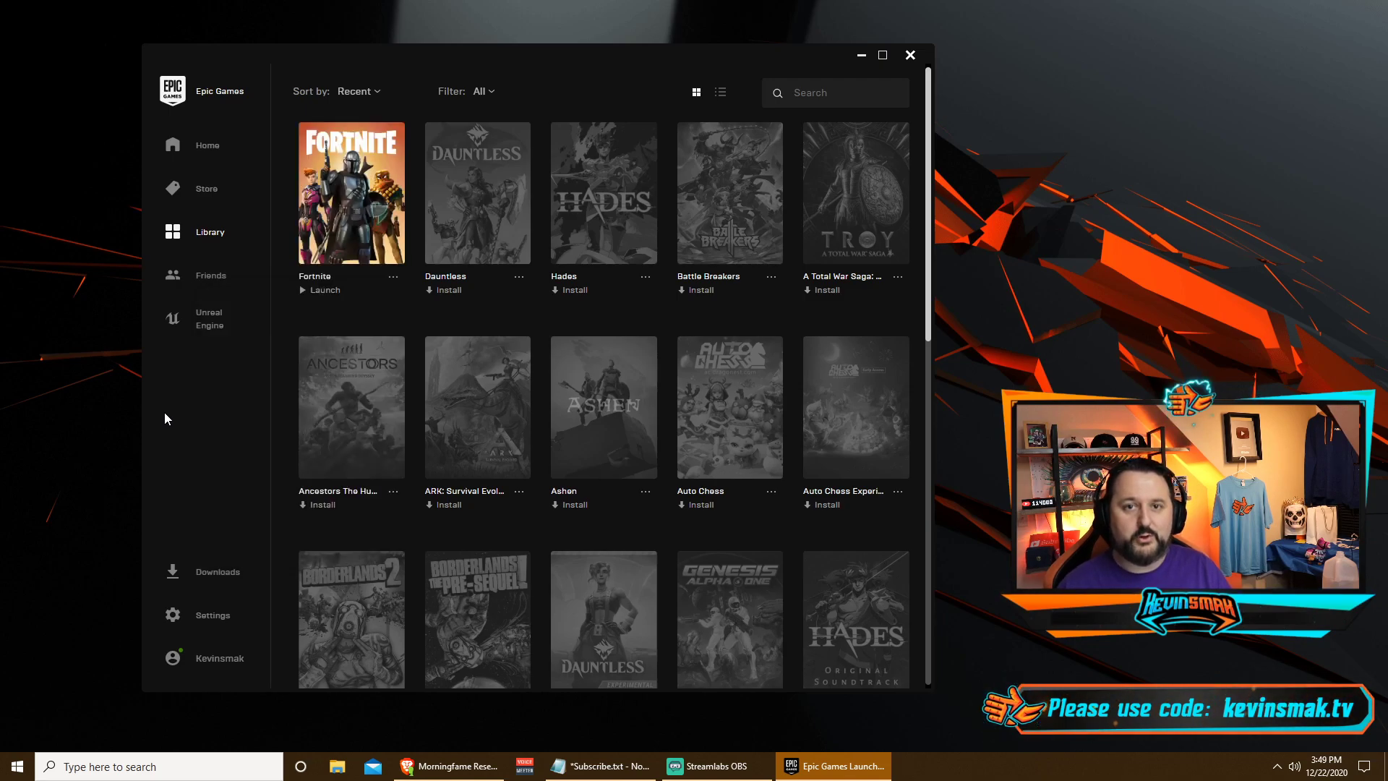